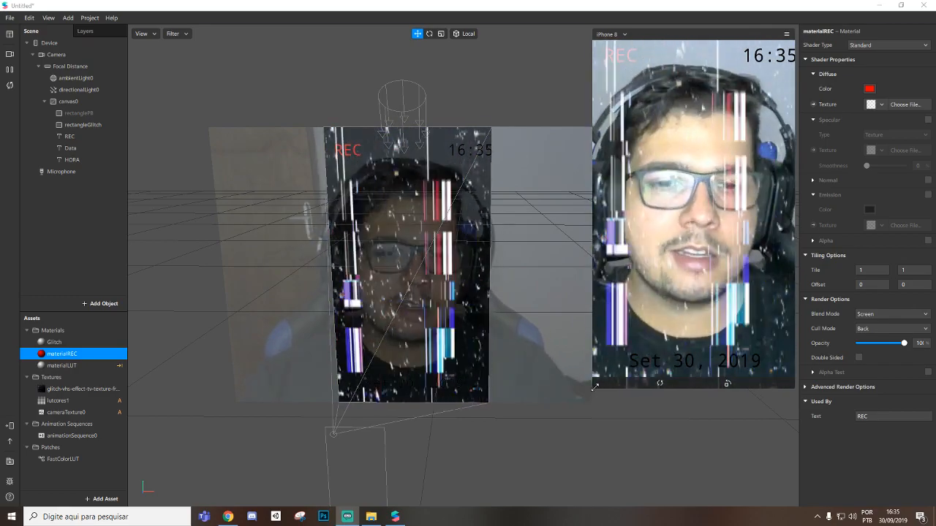
# Step: Open the Patch Editor and examine the patches linking the camera texture and LUT texture to materialLUT
pyautogui.moveTo(595, 387)
pyautogui.mouseDown()
pyautogui.moveTo(578, 398)
pyautogui.moveTo(598, 379)
pyautogui.mouseUp()
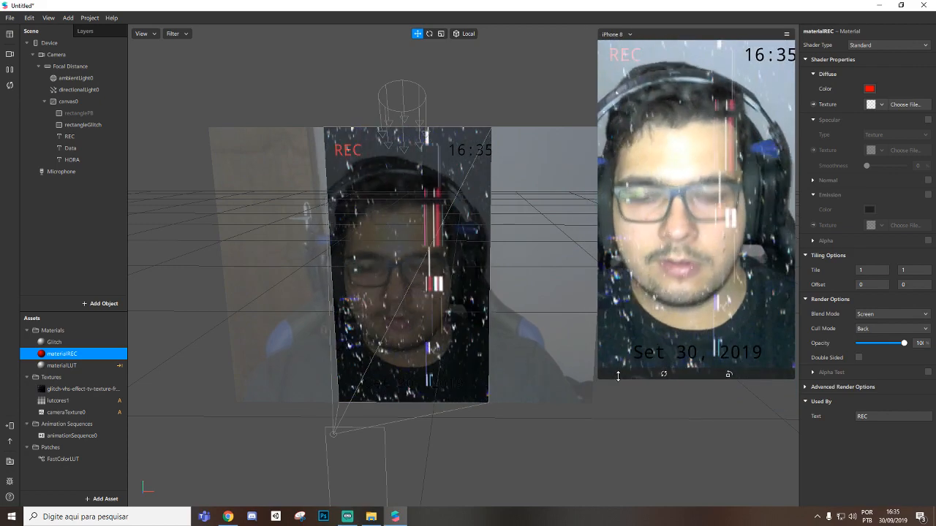
pyautogui.hotkey('ctrl', 'shift', 'p')
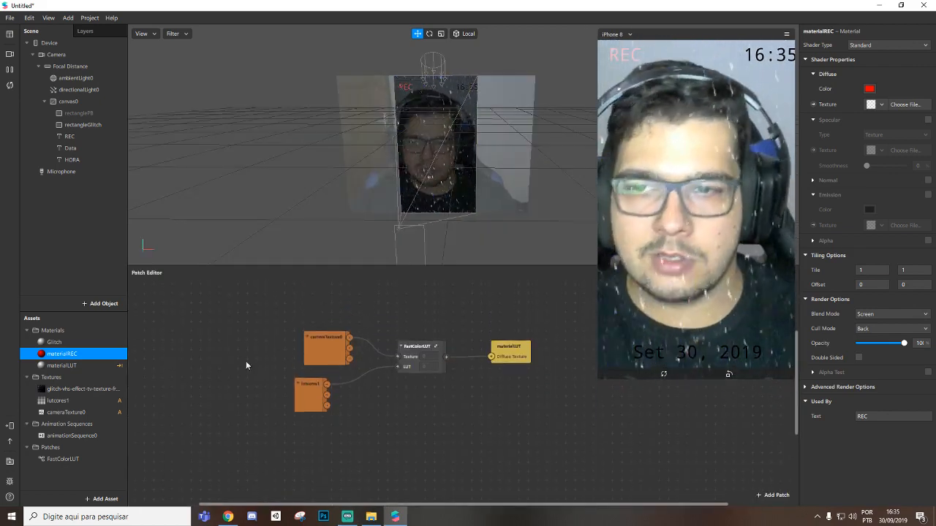
pyautogui.moveTo(269, 310); pyautogui.dragTo(571, 423)
pyautogui.moveTo(246, 314); pyautogui.dragTo(568, 394)
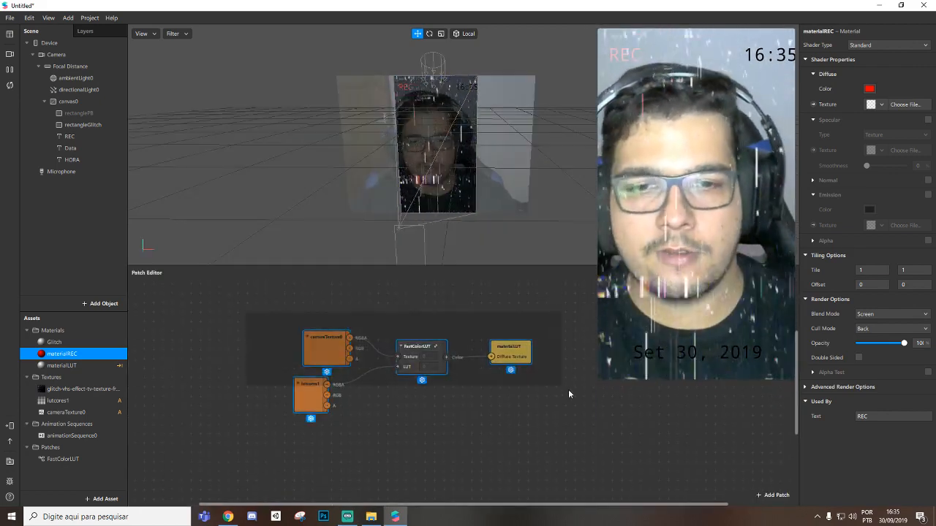
pyautogui.moveTo(528, 435); pyautogui.dragTo(528, 434)
# Step: Make rectanglePB visible on its own, turn rectangleGlitch back on and show the glitch VHS texture's properties
pyautogui.click(88, 125)
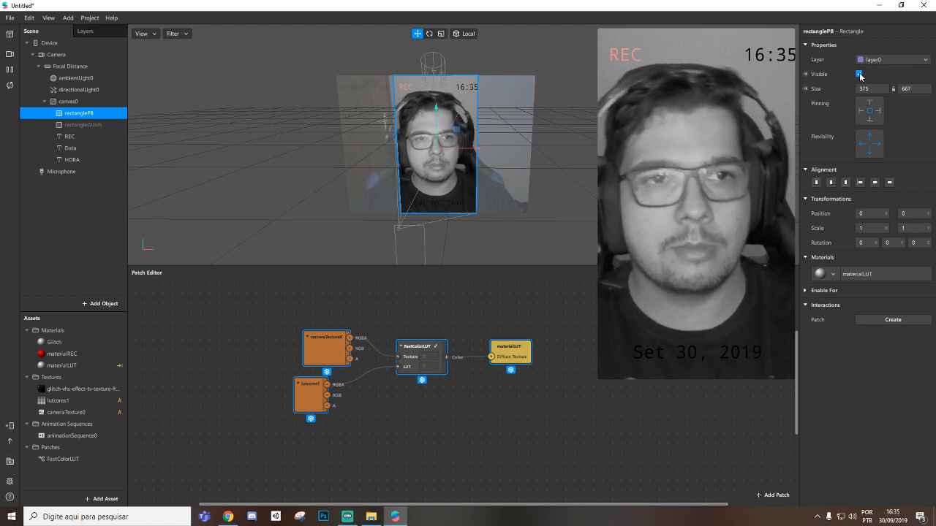
pyautogui.click(91, 124)
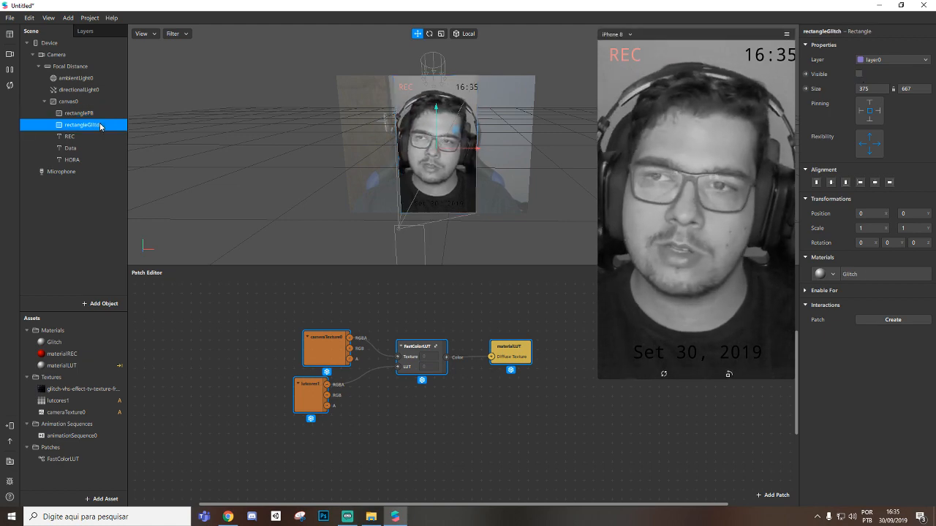
pyautogui.click(858, 74)
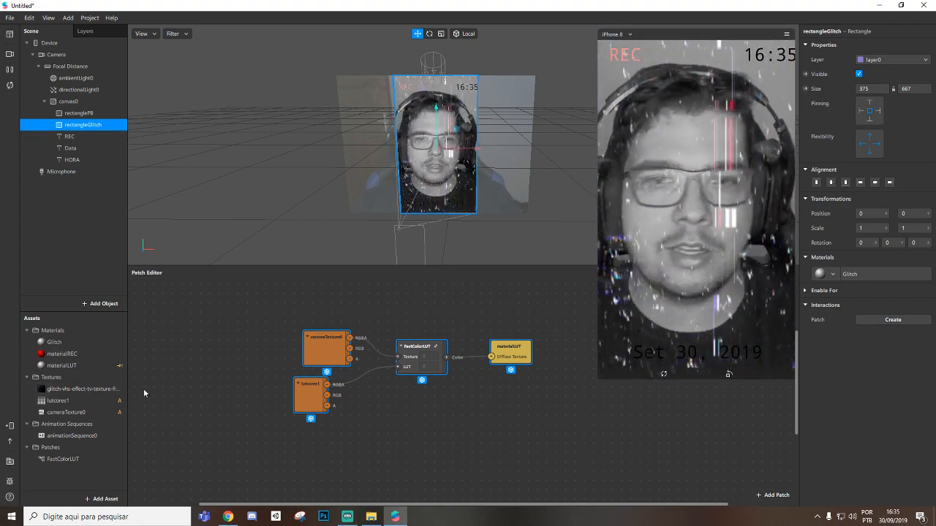
pyautogui.click(75, 389)
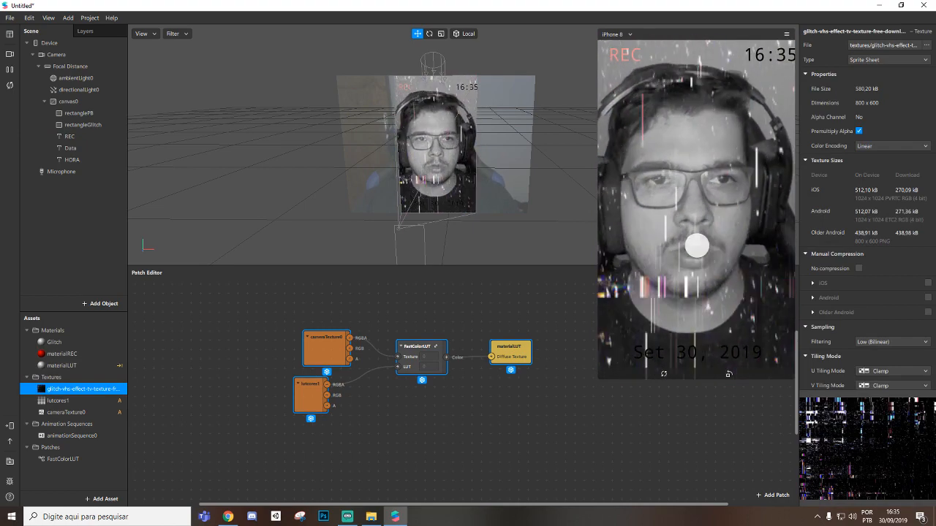
# Step: Close the project without saving its changes, start a new blank project and maximize its window
pyautogui.click(924, 6)
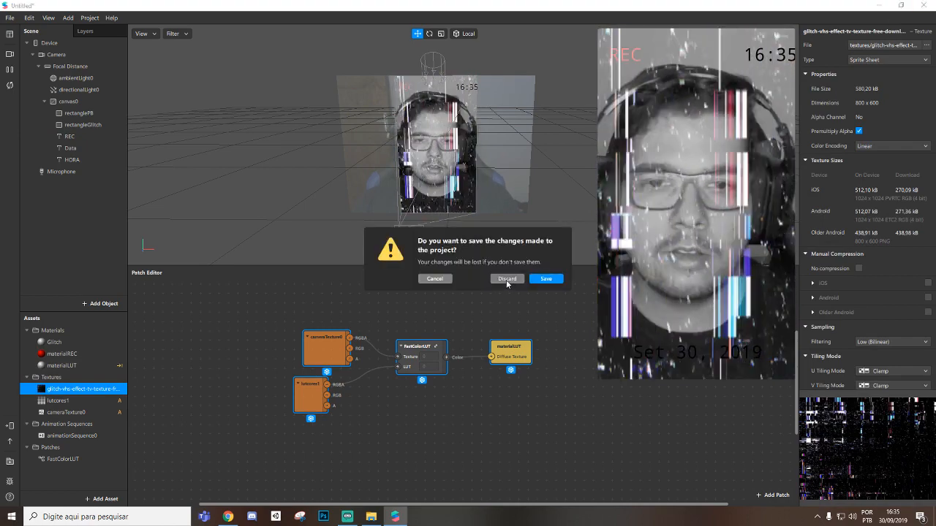
pyautogui.click(506, 279)
pyautogui.click(665, 396)
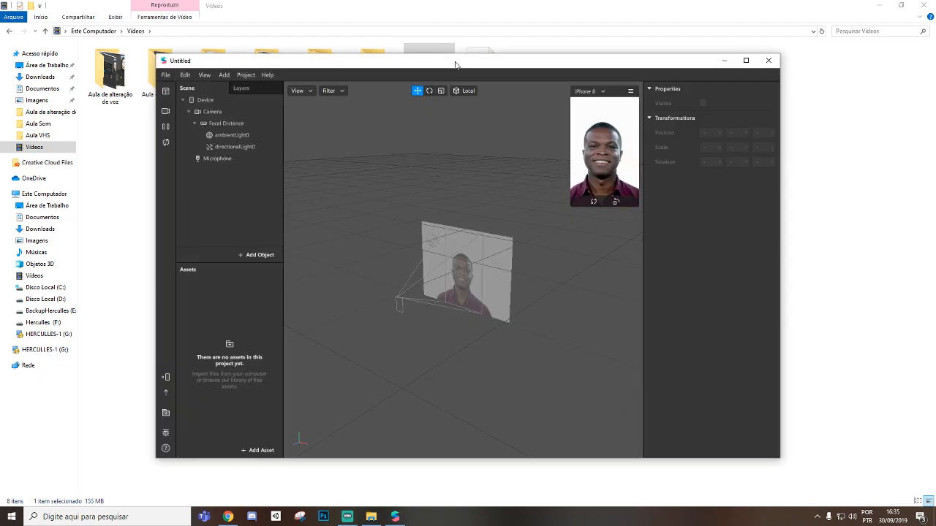
pyautogui.doubleClick(453, 63)
# Step: Switch to File Explorer, open the Aula VHS folder and return to Spark AR Studio
pyautogui.click(371, 516)
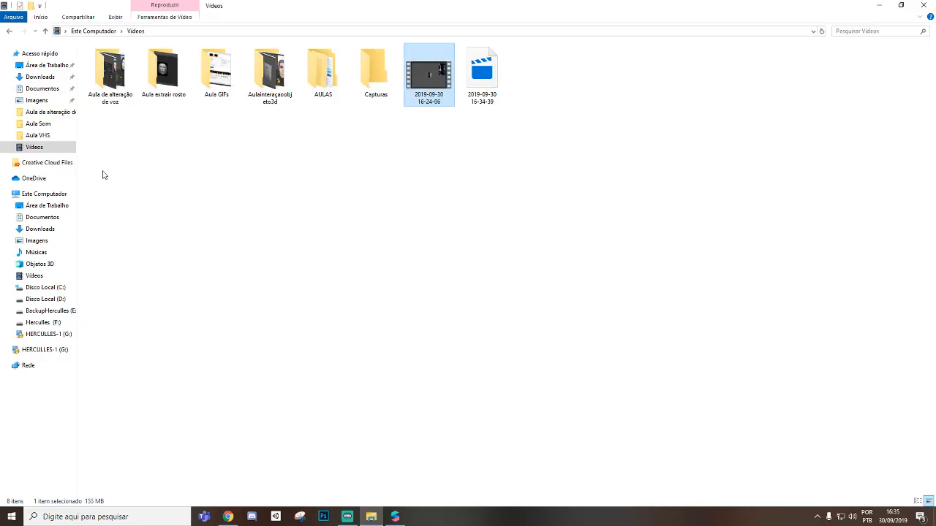
pyautogui.click(38, 135)
pyautogui.hotkey('alt', 'Tab')
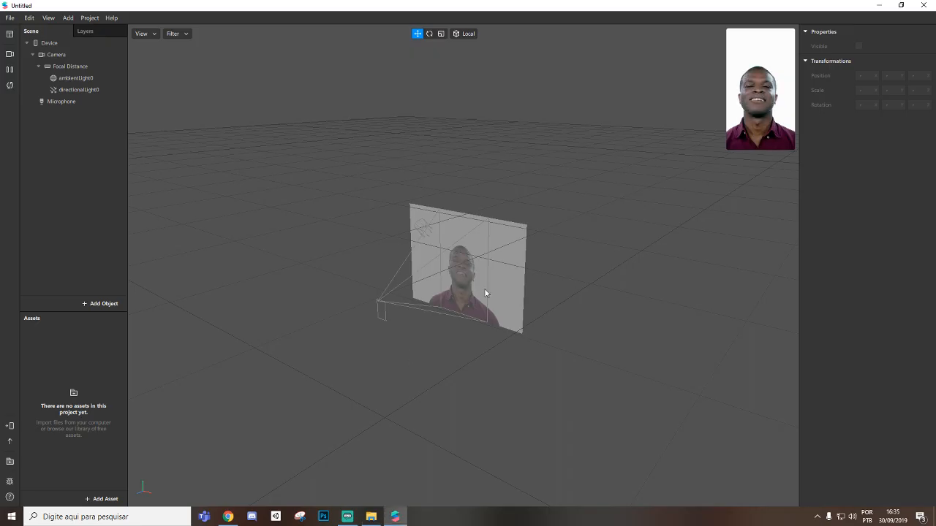
# Step: Enlarge the device preview and use the Logitech HD Webcam C270 as the camera feed
pyautogui.moveTo(728, 149); pyautogui.dragTo(619, 340)
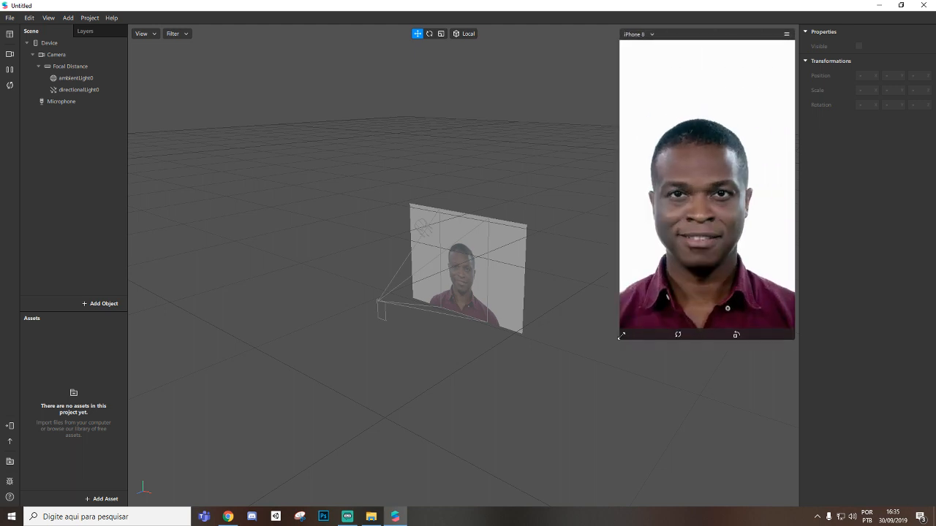
pyautogui.rightClick(66, 150)
pyautogui.click(10, 55)
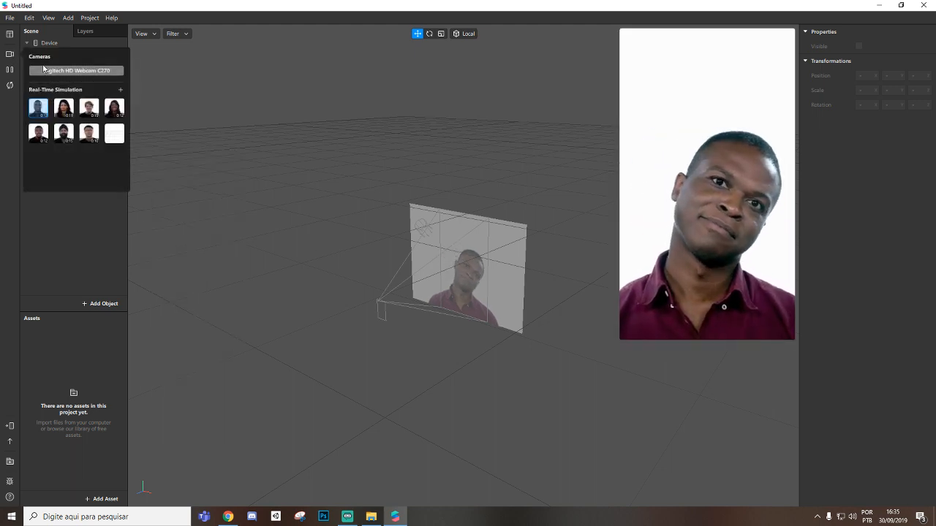
pyautogui.click(57, 71)
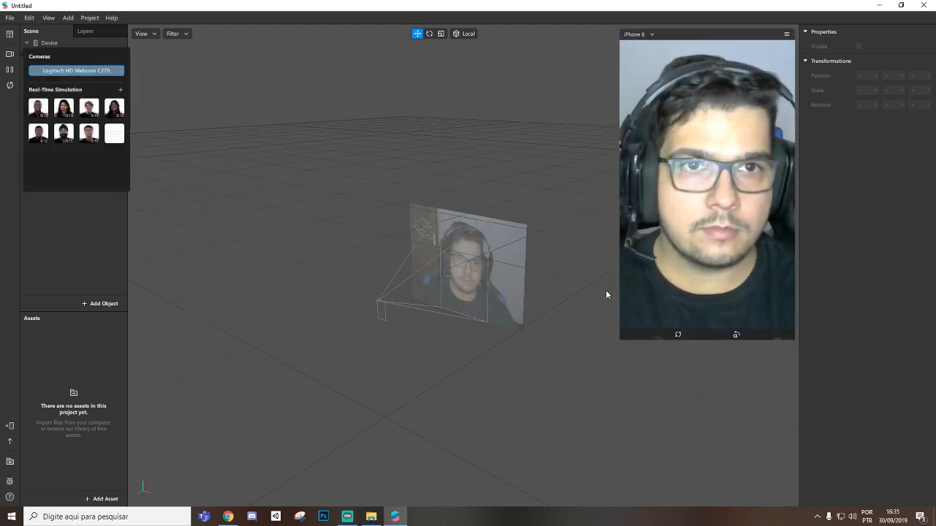
pyautogui.click(50, 198)
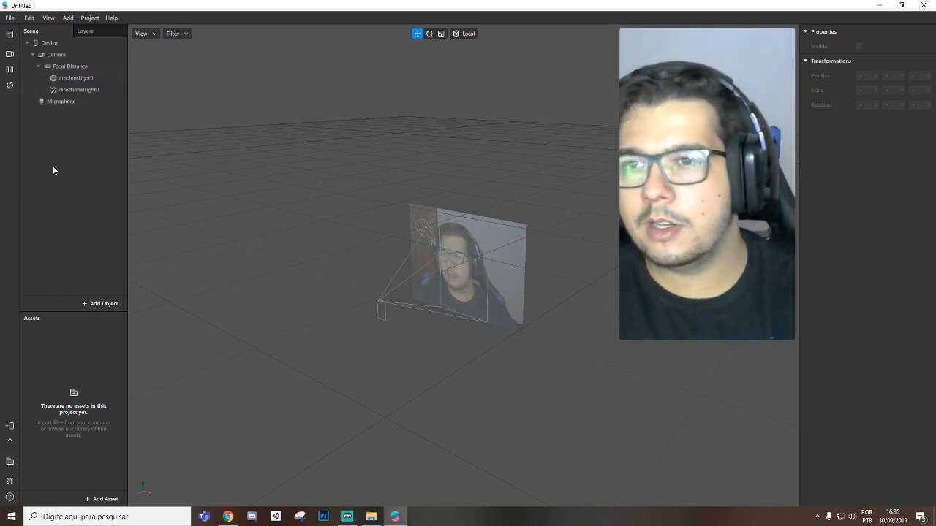
# Step: Add a rectangle to the scene and make it fill the canvas in both width and height
pyautogui.rightClick(52, 167)
pyautogui.moveTo(88, 176)
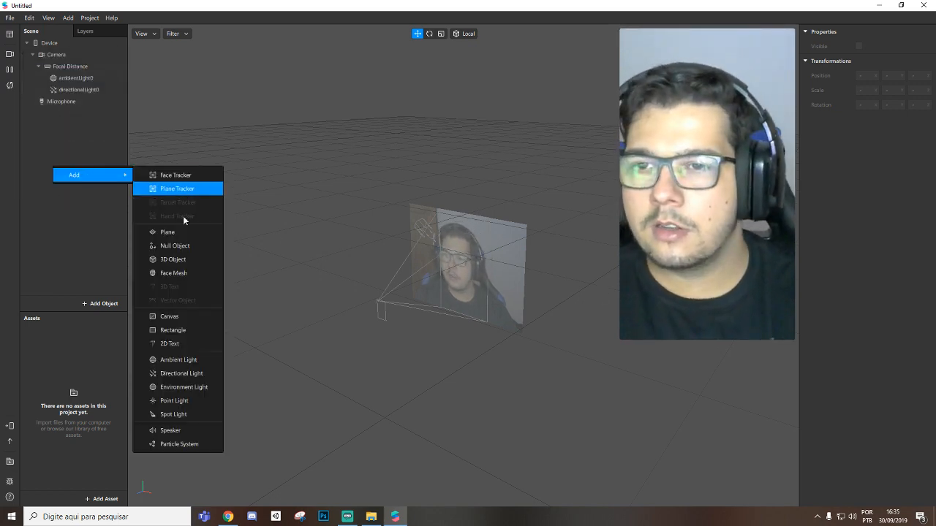
pyautogui.click(176, 329)
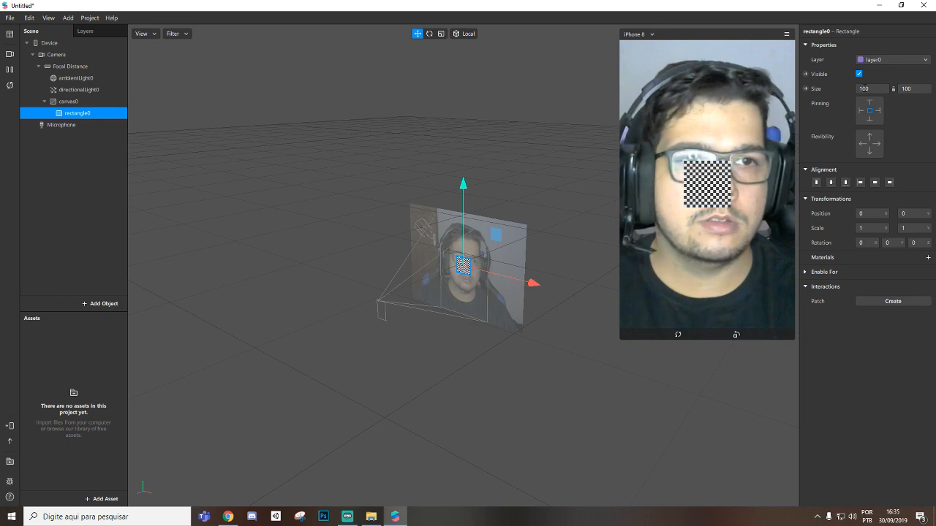
pyautogui.click(867, 89)
pyautogui.click(872, 104)
pyautogui.click(906, 89)
pyautogui.click(905, 106)
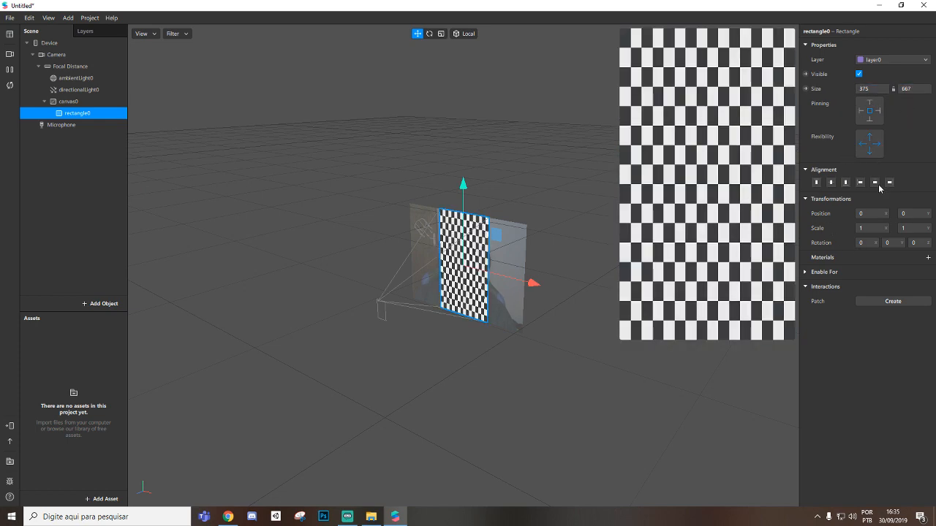
# Step: Create a new material on the rectangle and rename it materialGlitch
pyautogui.click(928, 257)
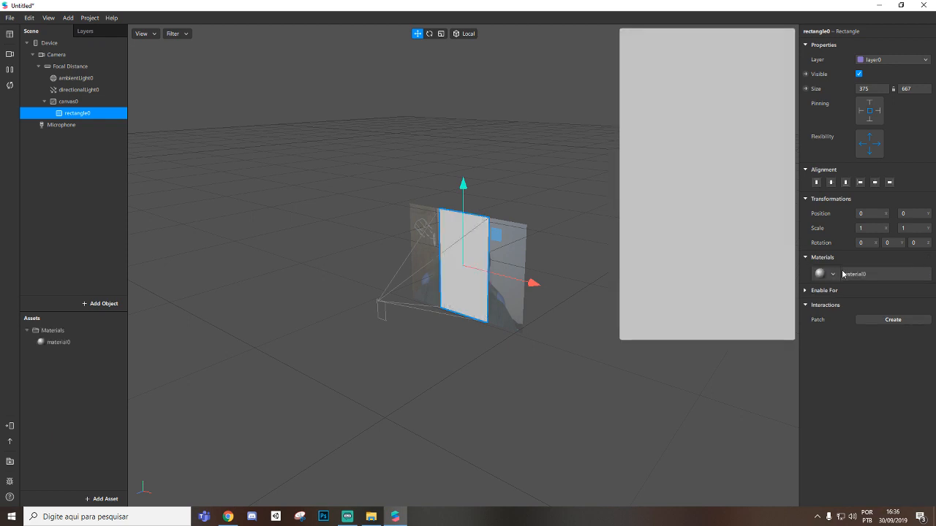
pyautogui.click(63, 342)
pyautogui.click(80, 344)
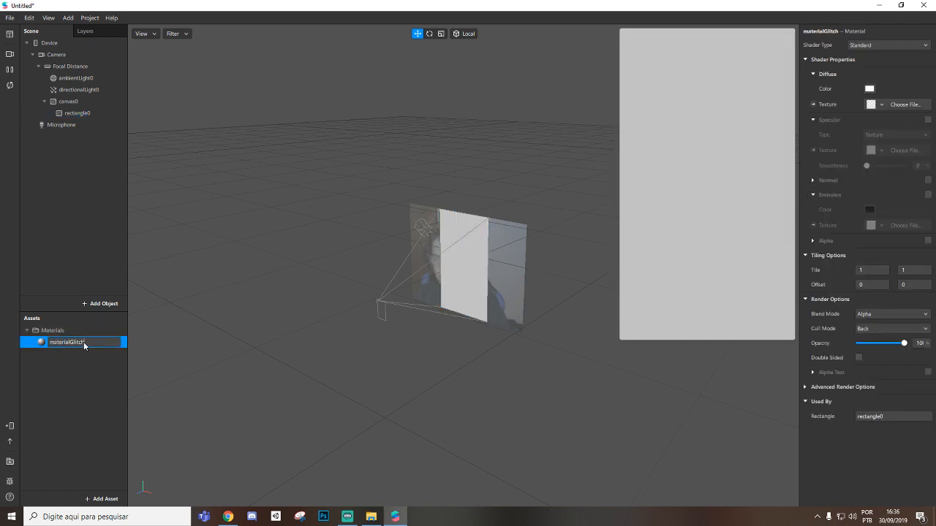
pyautogui.click(70, 345)
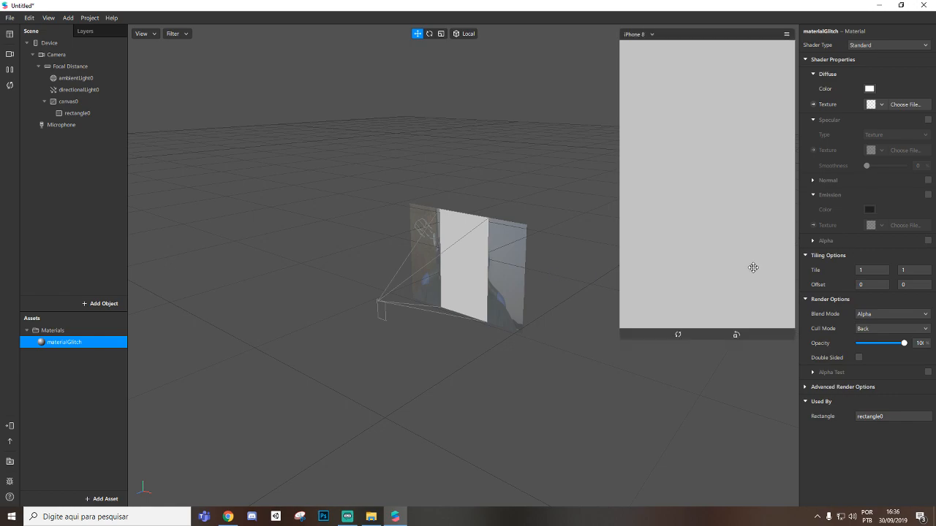
# Step: Import the glitch-vhs-effect-tv-texture JPG from the Aula VHS folder into the project's assets
pyautogui.click(370, 516)
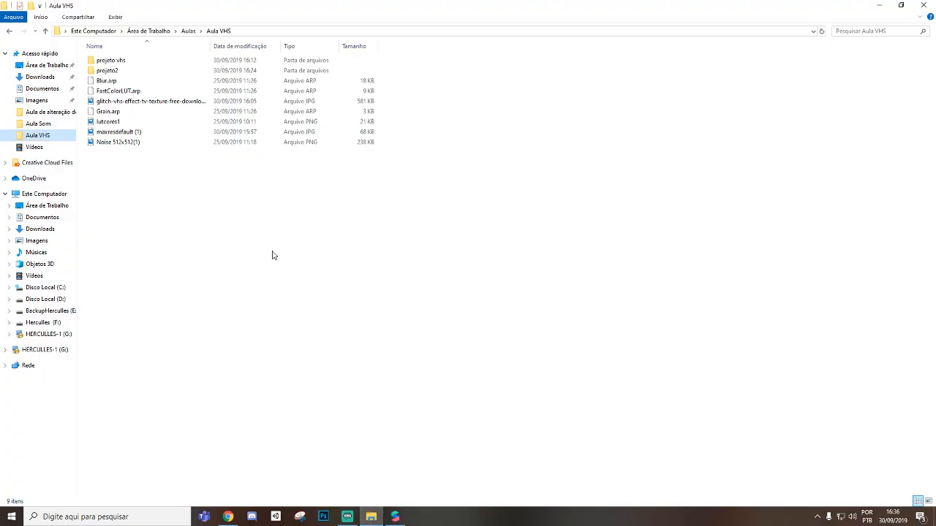
pyautogui.moveTo(117, 103); pyautogui.dragTo(26, 419)
pyautogui.hotkey('alt', 'Tab')
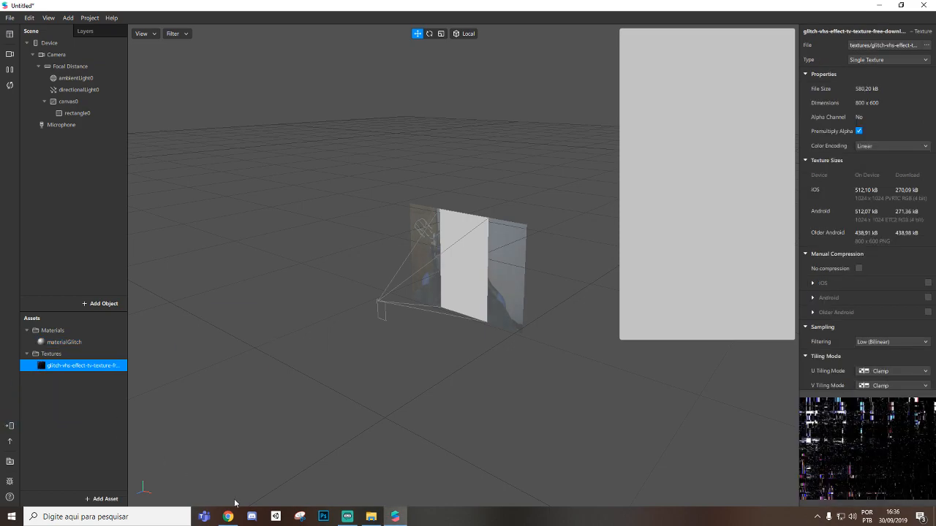
# Step: Switch to Chrome, review the "vhs texture" image results for the glitch texture's source and return to Spark AR Studio
pyautogui.click(228, 516)
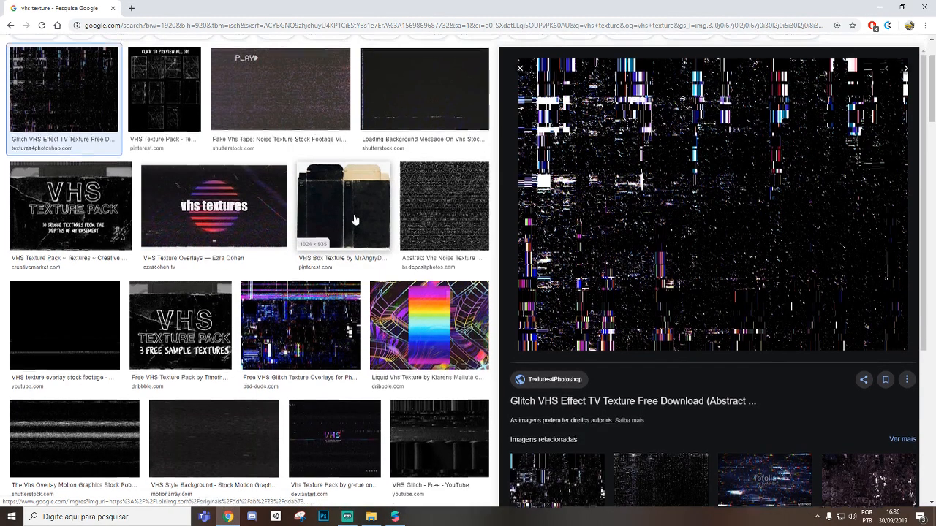
pyautogui.scroll(2, 182, 109)
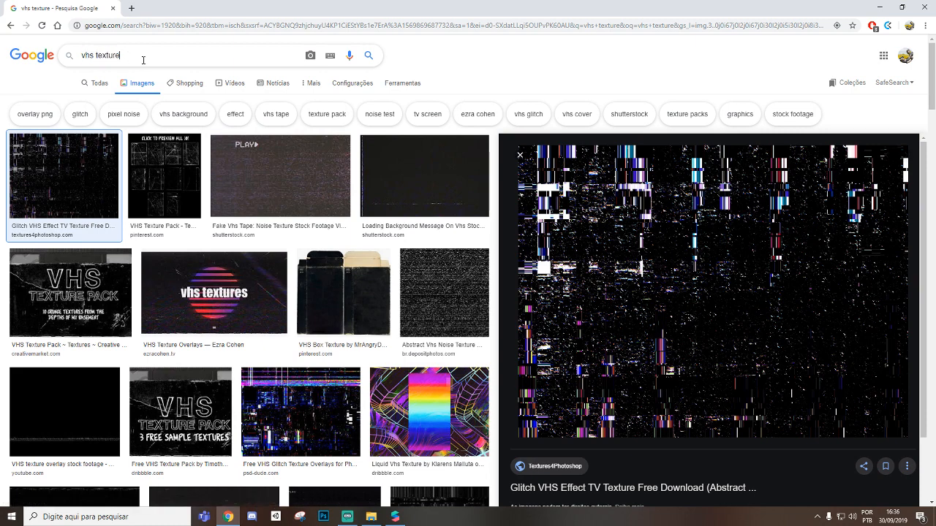
pyautogui.scroll(-2, 591, 385)
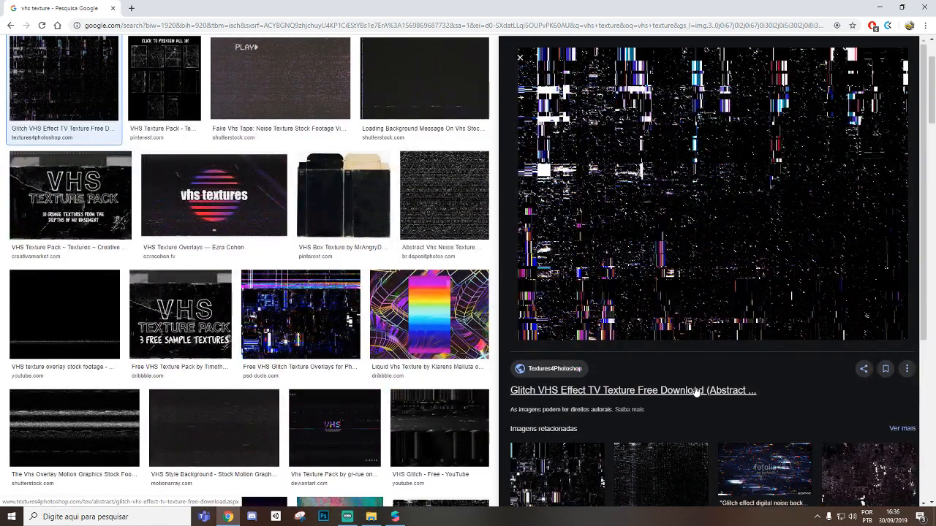
pyautogui.scroll(2, 91, 172)
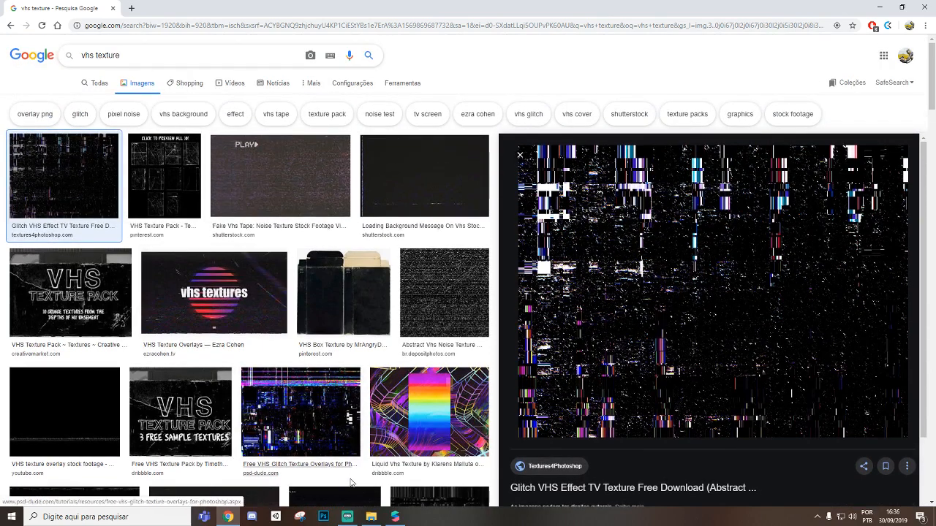
pyautogui.click(398, 519)
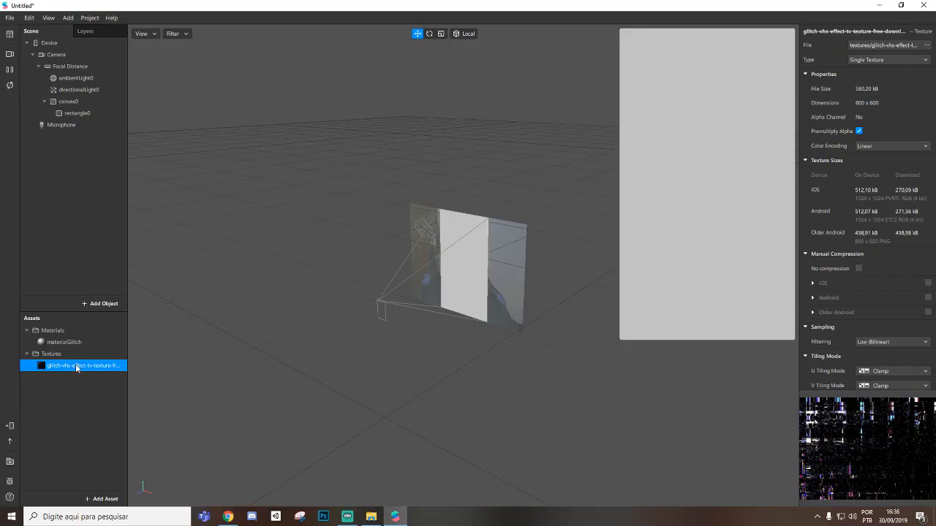
pyautogui.click(57, 345)
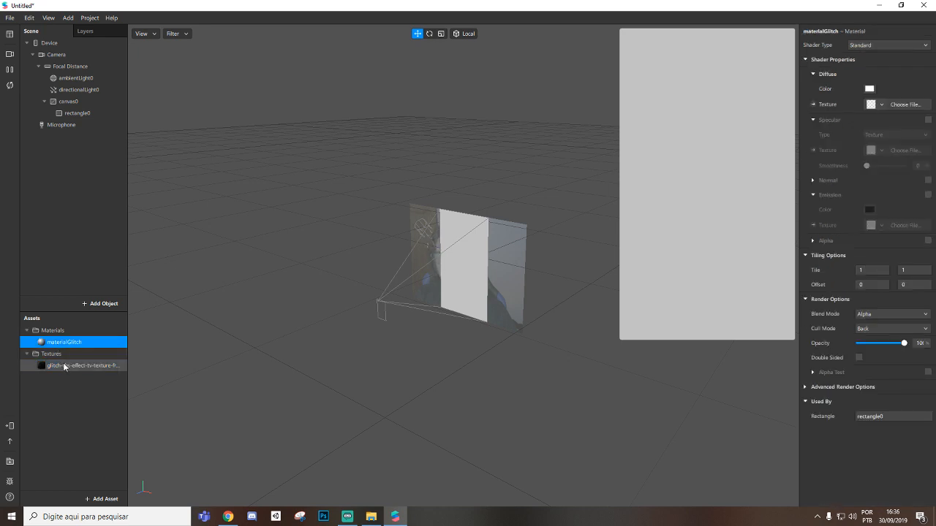
pyautogui.click(64, 367)
pyautogui.click(77, 344)
pyautogui.click(88, 366)
pyautogui.click(82, 344)
pyautogui.click(86, 366)
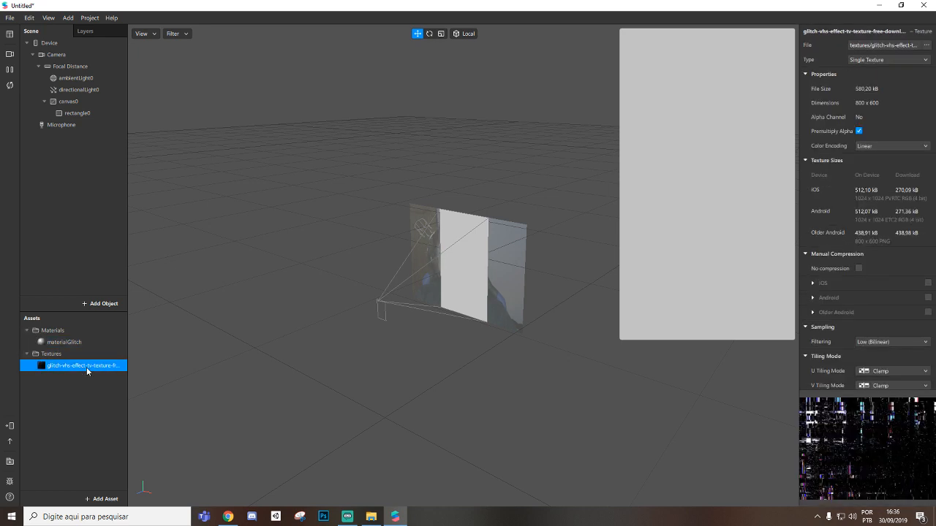
pyautogui.click(72, 343)
pyautogui.click(73, 367)
pyautogui.click(69, 342)
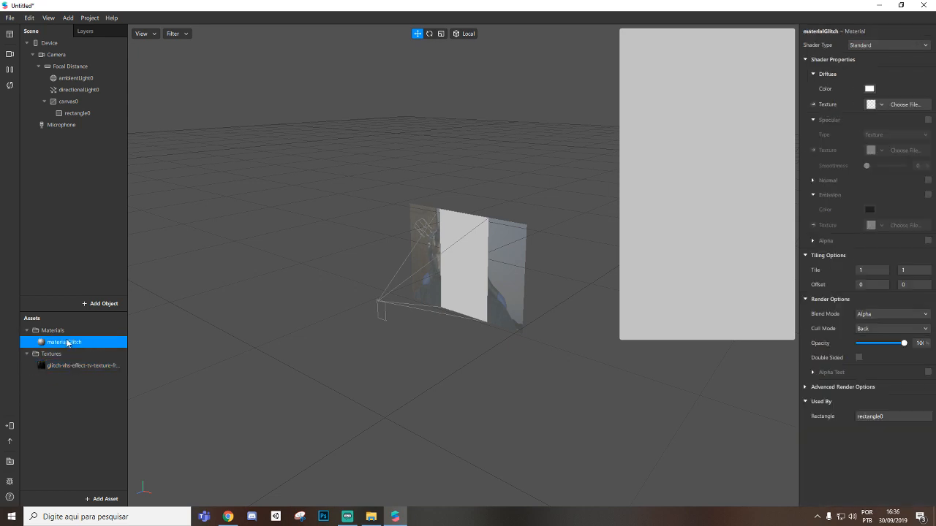
pyautogui.click(73, 366)
pyautogui.click(69, 342)
# Step: Change the glitch VHS texture's type to Sprite Sheet and bring up its sprite sheet settings
pyautogui.click(77, 365)
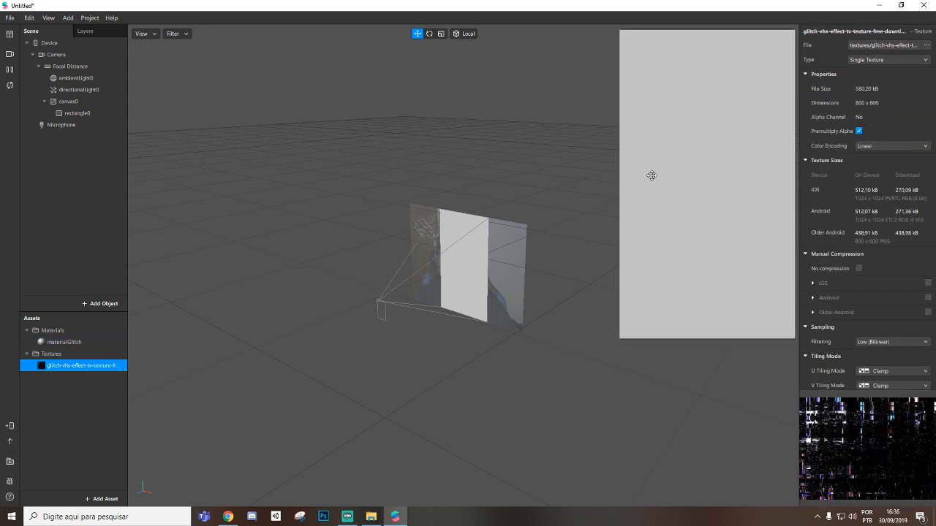
pyautogui.moveTo(651, 175)
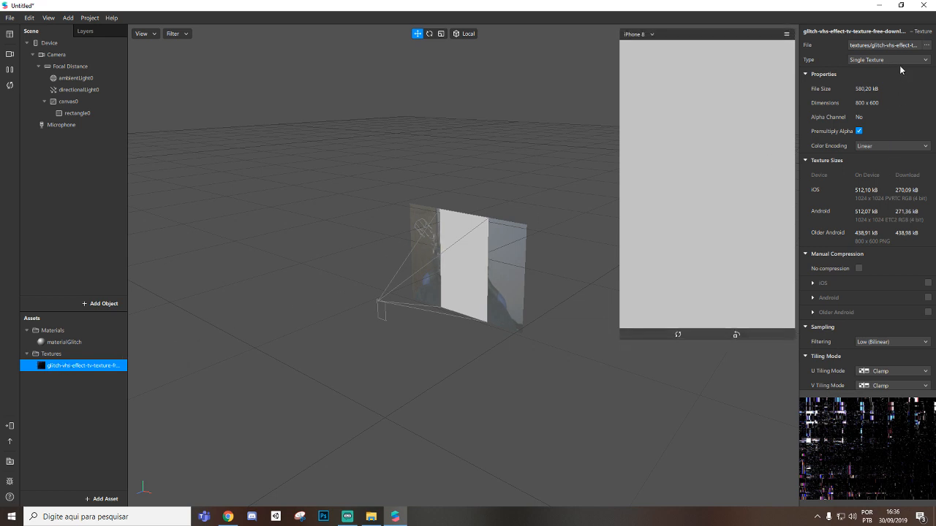
pyautogui.click(886, 80)
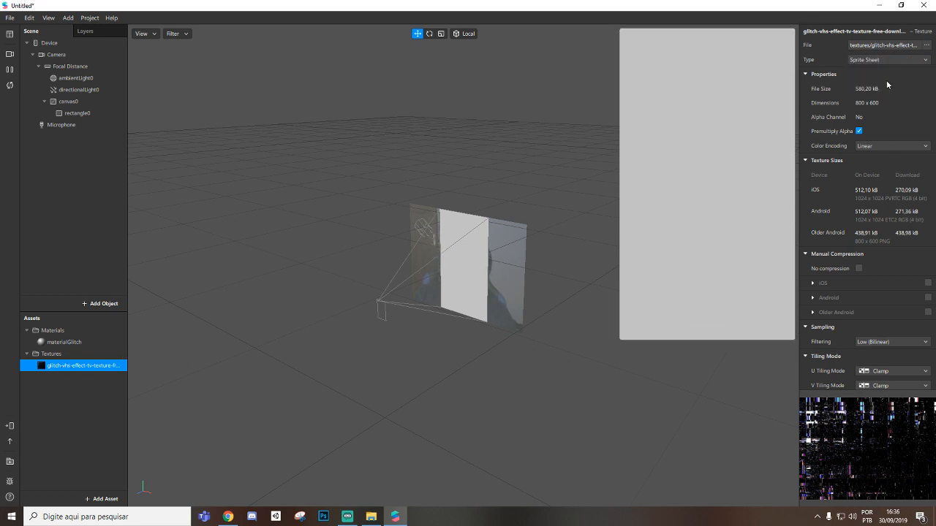
pyautogui.scroll(-3, 884, 110)
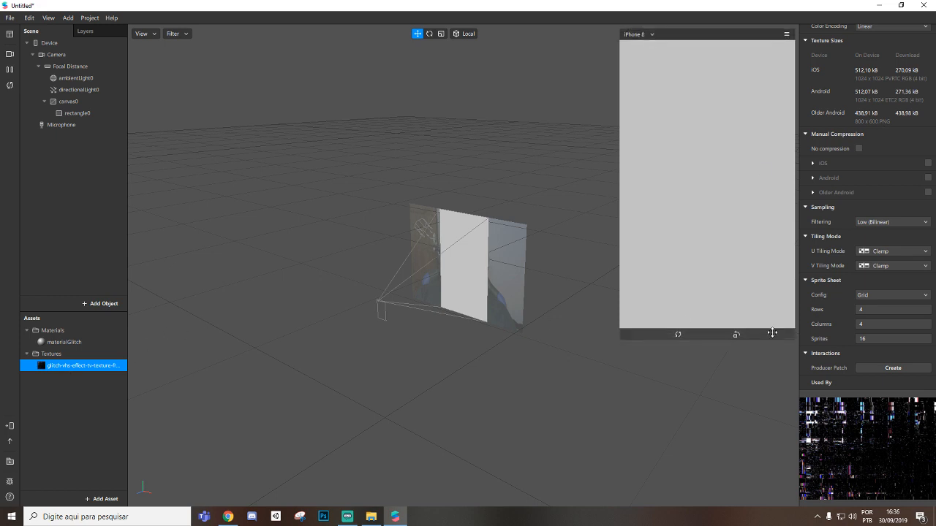
# Step: Create an animation sequence asset and assign the glitch-vhs-effect-tv-texture sprite sheet as its texture
pyautogui.click(104, 500)
pyautogui.click(145, 449)
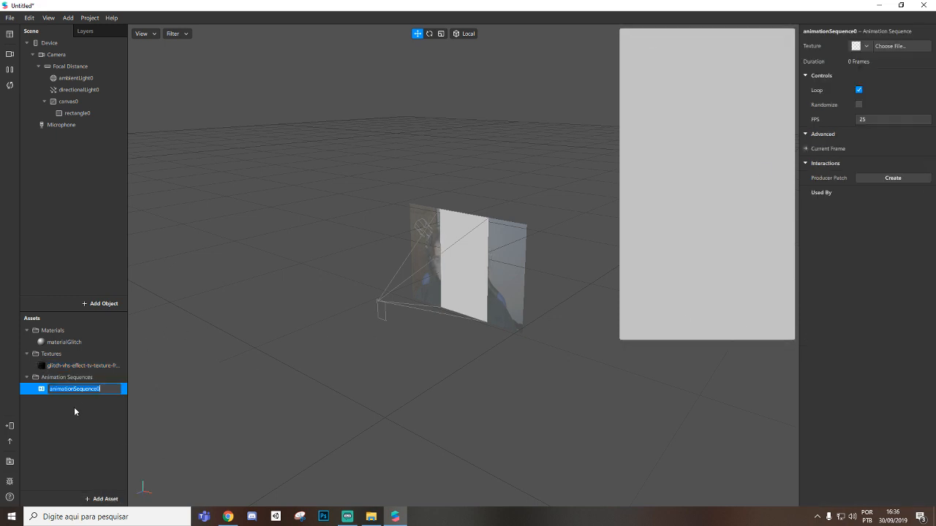
pyautogui.click(856, 47)
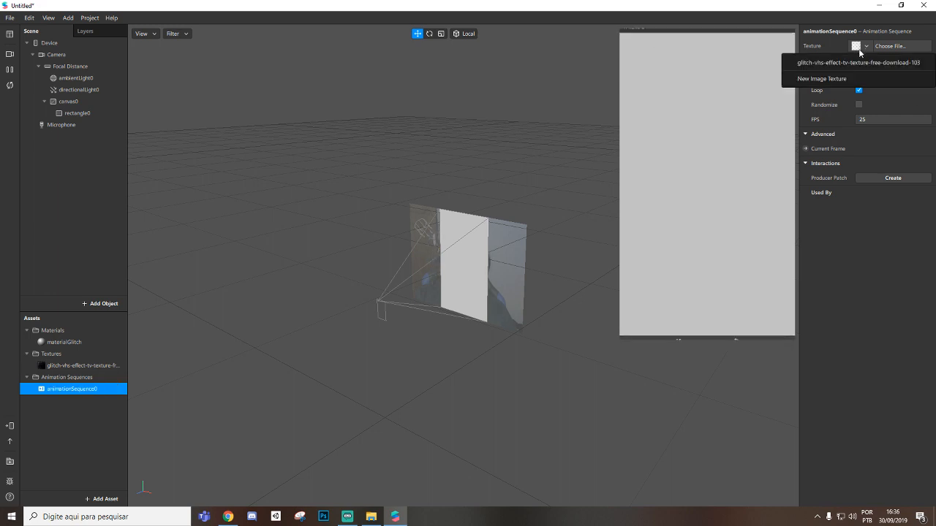
pyautogui.click(855, 63)
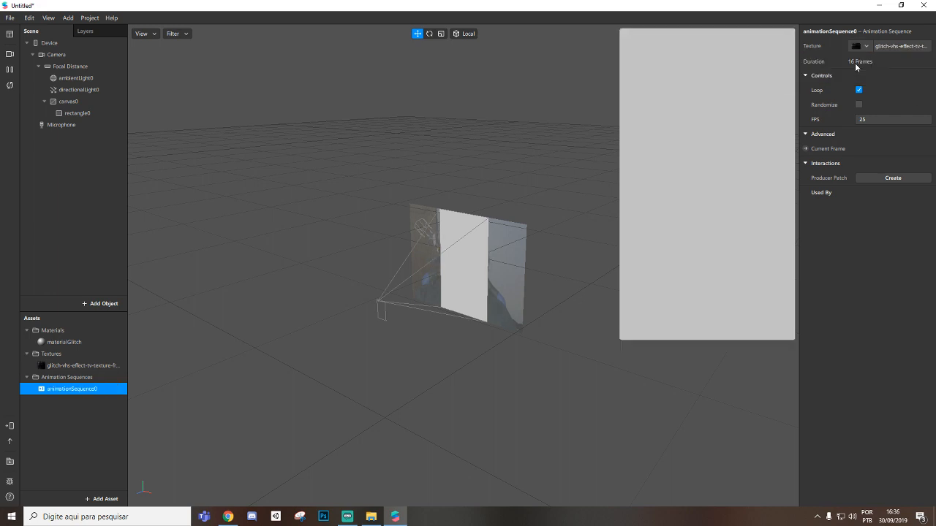
# Step: Set materialGlitch to the Flat shader with animationSequence0 as its diffuse texture and Screen as its blend mode
pyautogui.click(65, 342)
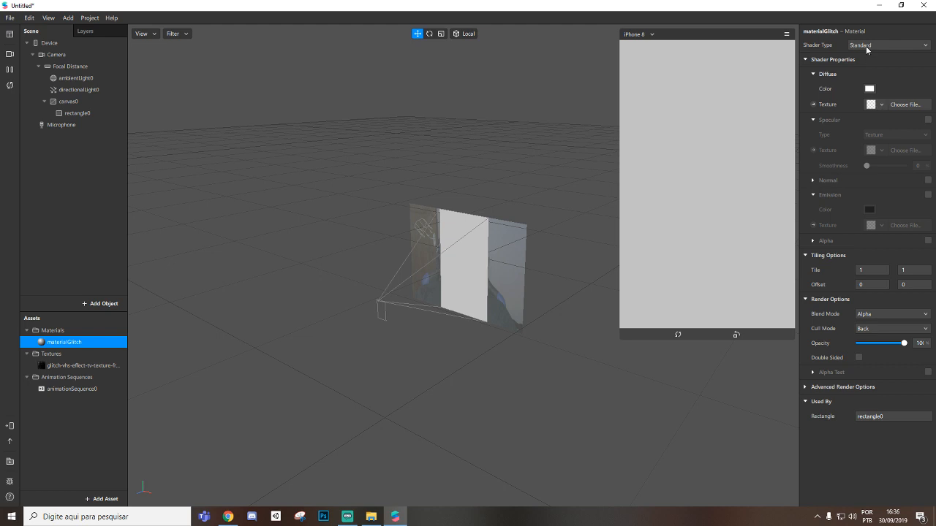
pyautogui.click(871, 44)
pyautogui.click(870, 75)
pyautogui.click(872, 105)
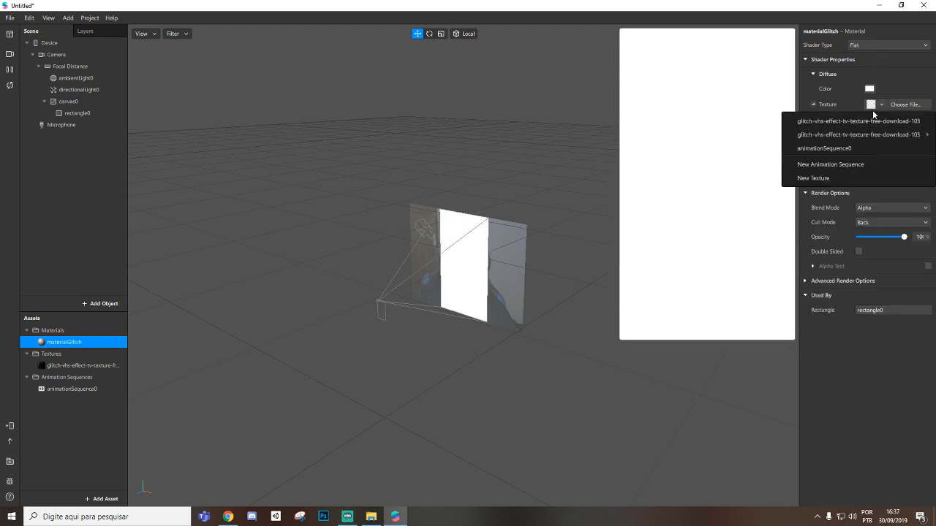
pyautogui.click(854, 122)
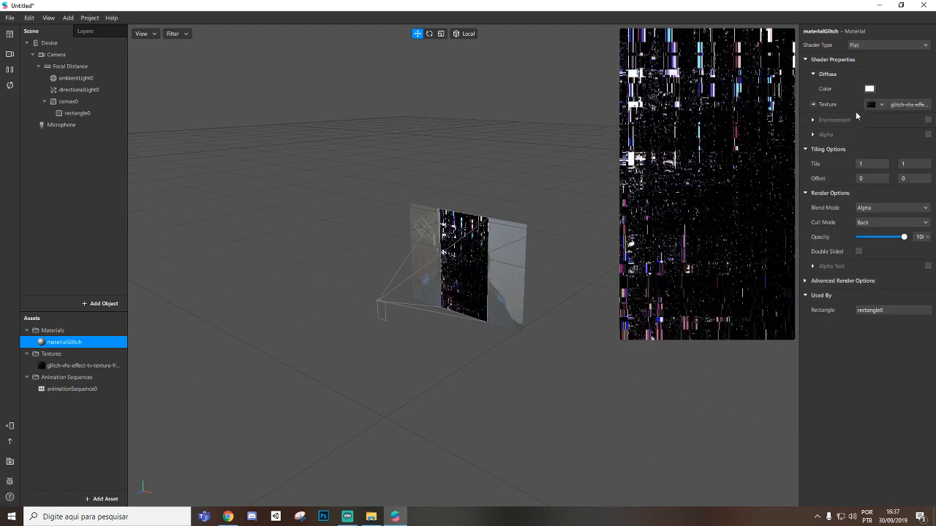
pyautogui.click(877, 106)
pyautogui.click(856, 149)
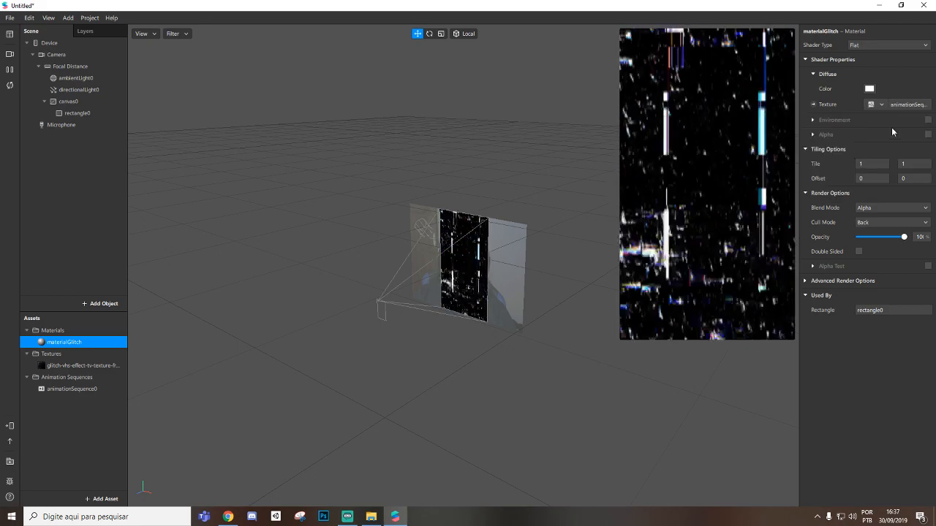
pyautogui.click(869, 208)
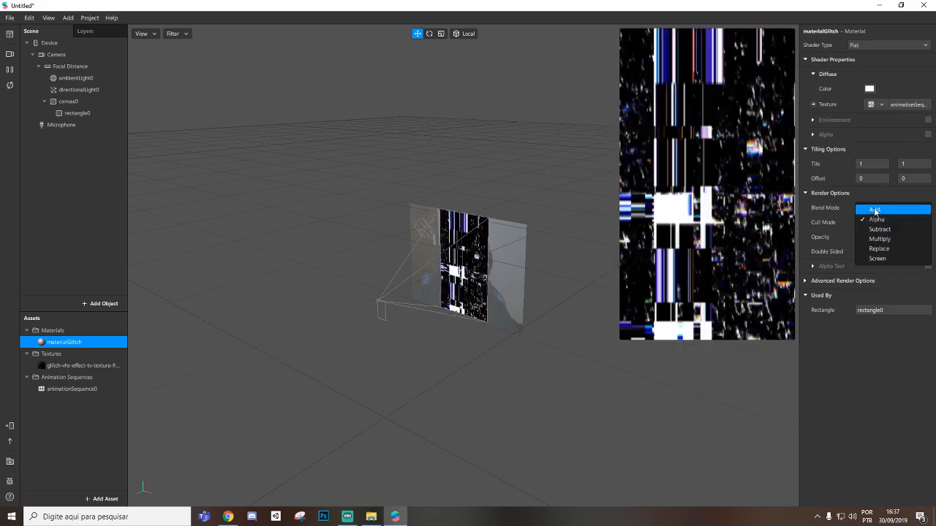
pyautogui.click(880, 258)
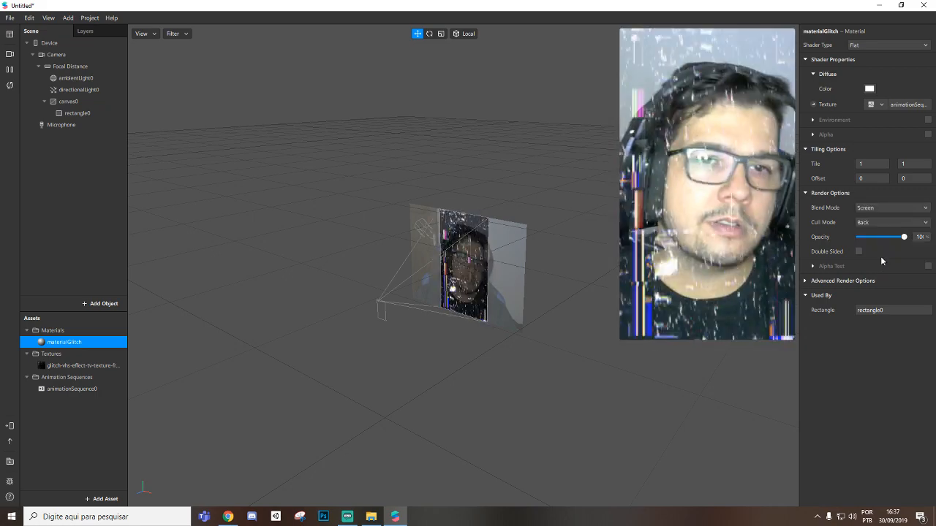
# Step: Set animationSequence0's playback rate to 10 FPS and enlarge the device preview
pyautogui.click(72, 389)
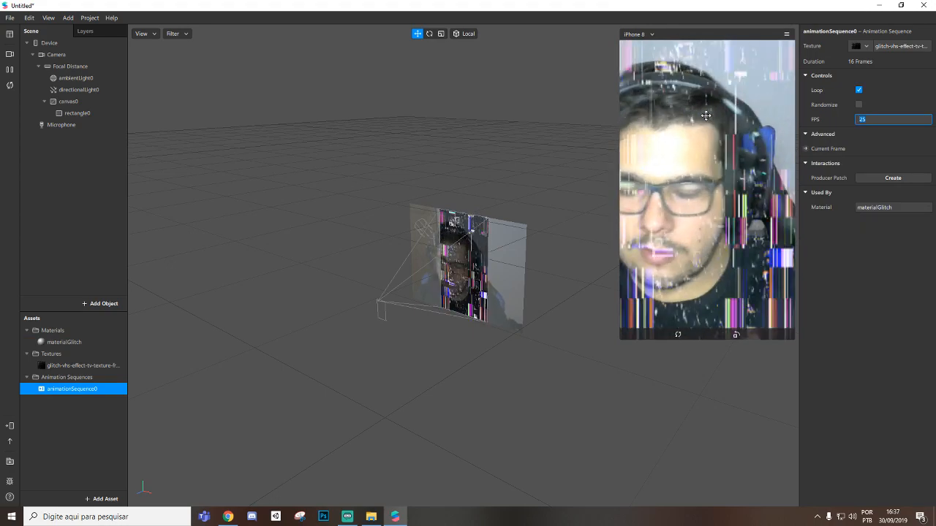
pyautogui.write('10')
pyautogui.press('Return')
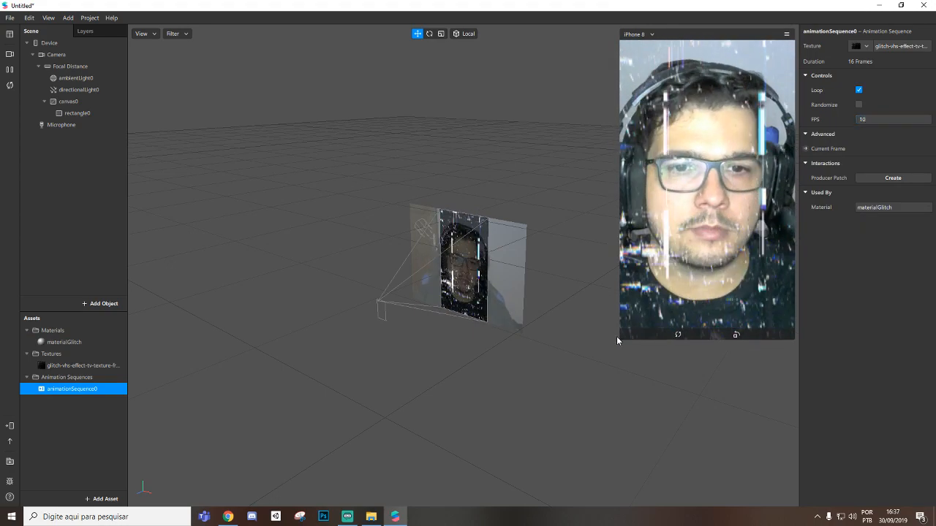
pyautogui.moveTo(621, 341); pyautogui.dragTo(570, 427)
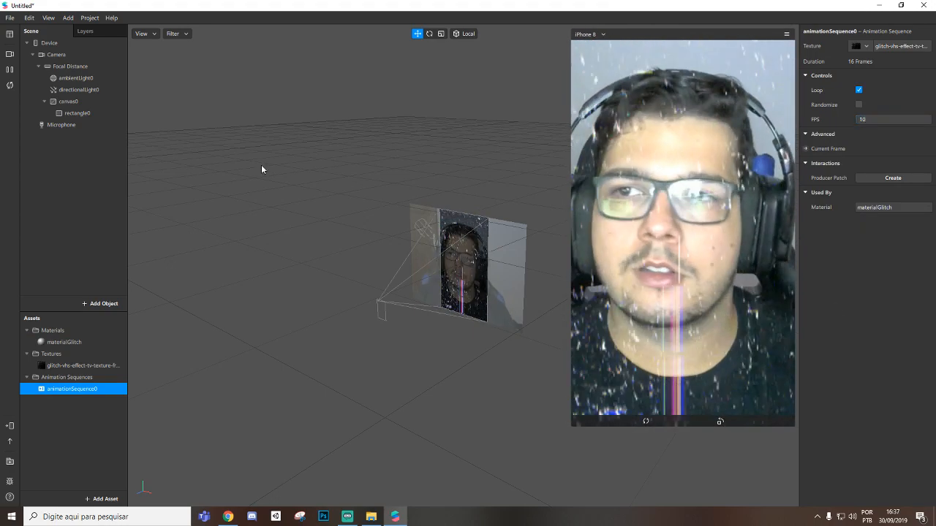
# Step: Add a 2D text object under canvas0 that reads REC and color it red
pyautogui.click(66, 102)
pyautogui.rightClick(64, 103)
pyautogui.moveTo(77, 112)
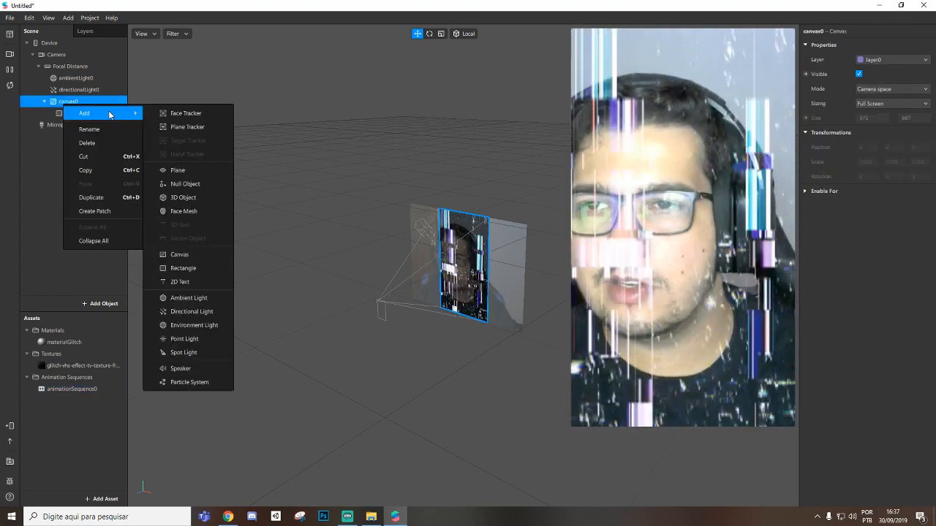
pyautogui.click(179, 282)
pyautogui.click(896, 219)
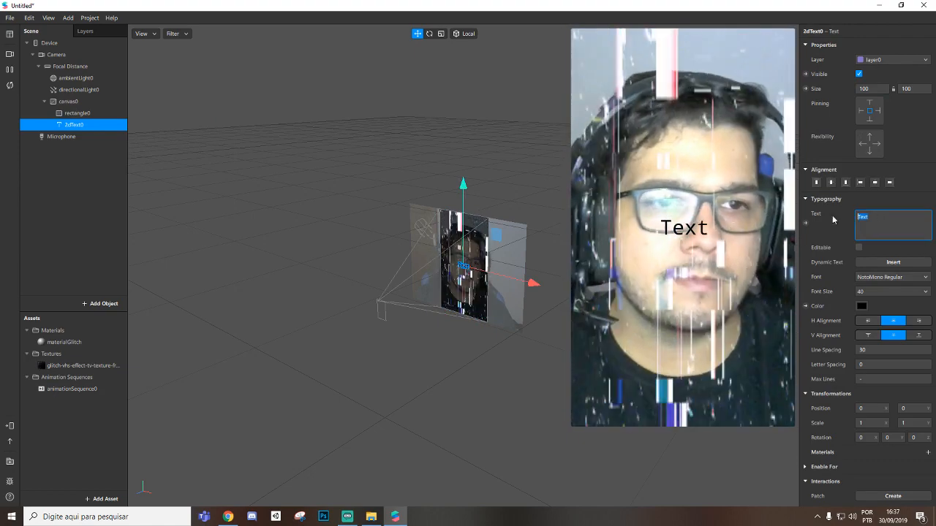
pyautogui.write('REC')
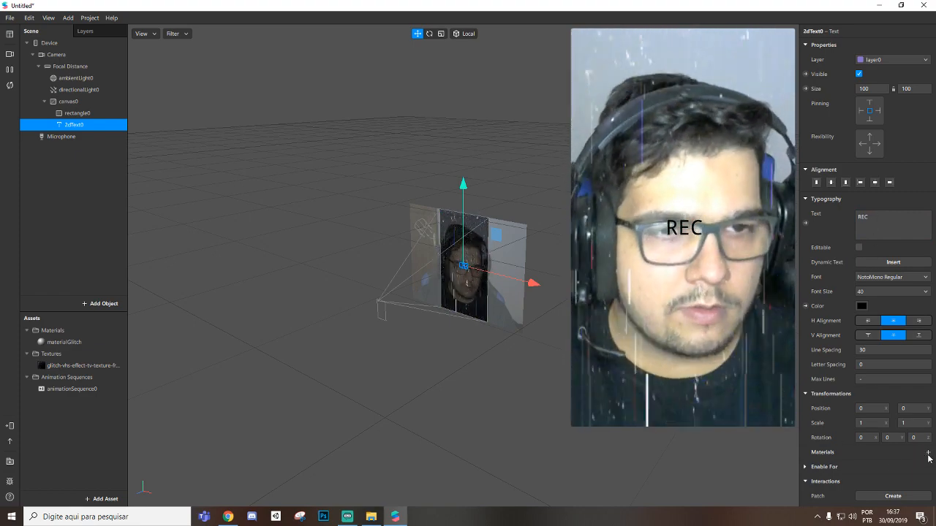
pyautogui.click(861, 306)
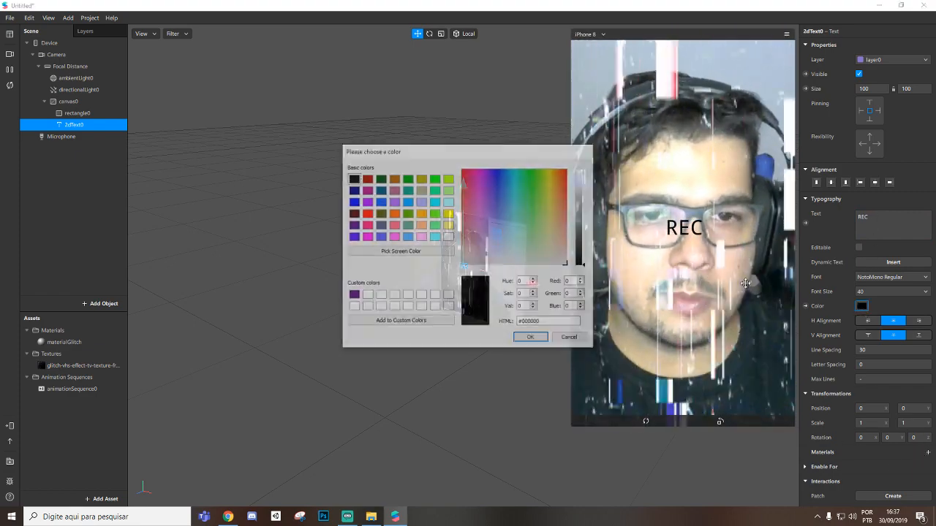
pyautogui.click(531, 338)
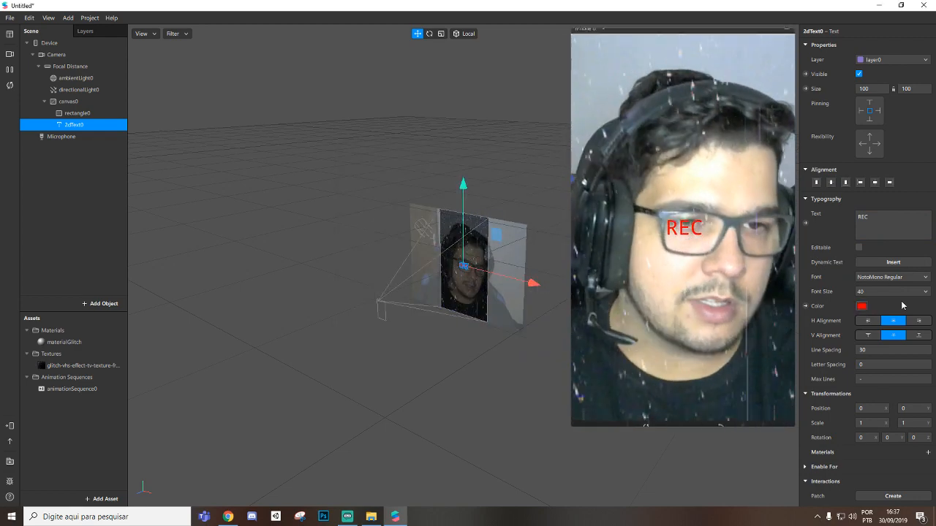
# Step: Create a new material on the REC text and rename it materialREC
pyautogui.click(928, 455)
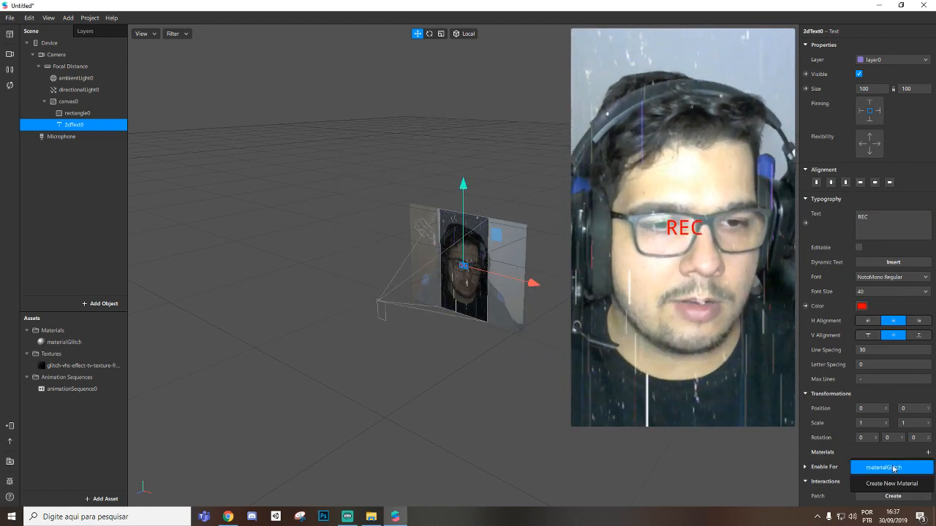
pyautogui.click(889, 492)
pyautogui.doubleClick(68, 356)
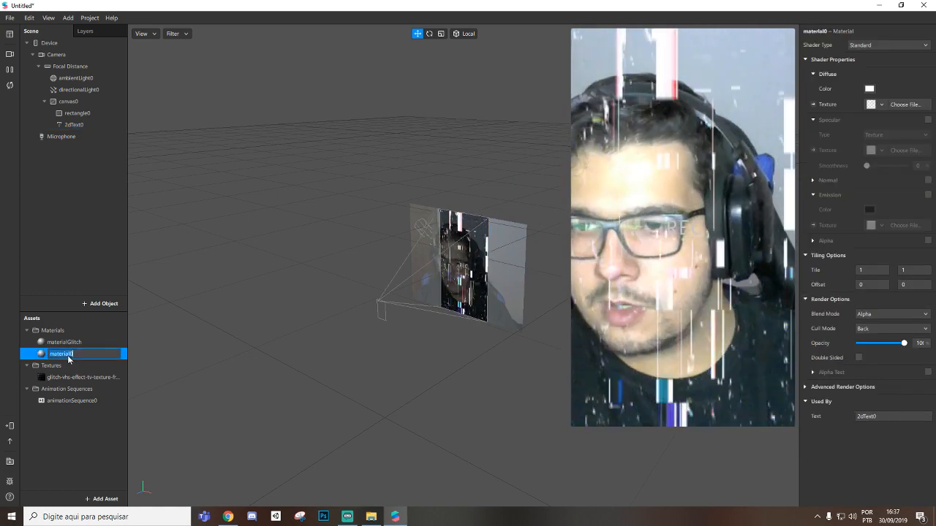
pyautogui.click(81, 355)
pyautogui.press('BackSpace')
pyautogui.write('R')
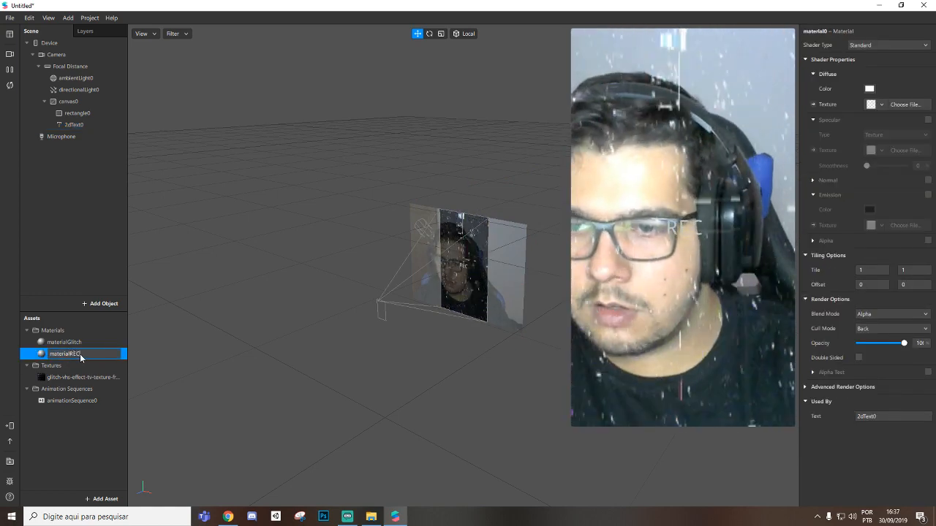
pyautogui.write('EC')
pyautogui.press('Return')
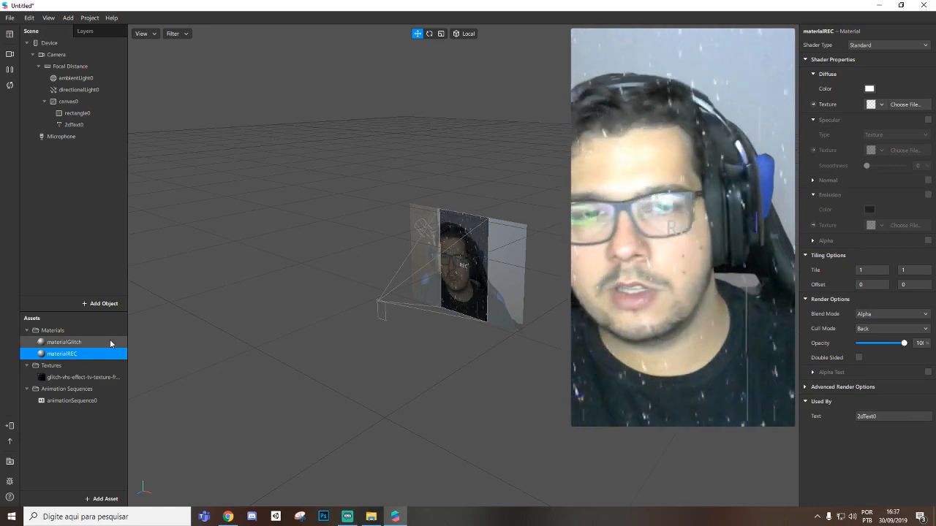
# Step: Set materialREC's diffuse color to pure red, #ff0000
pyautogui.click(869, 88)
pyautogui.click(367, 212)
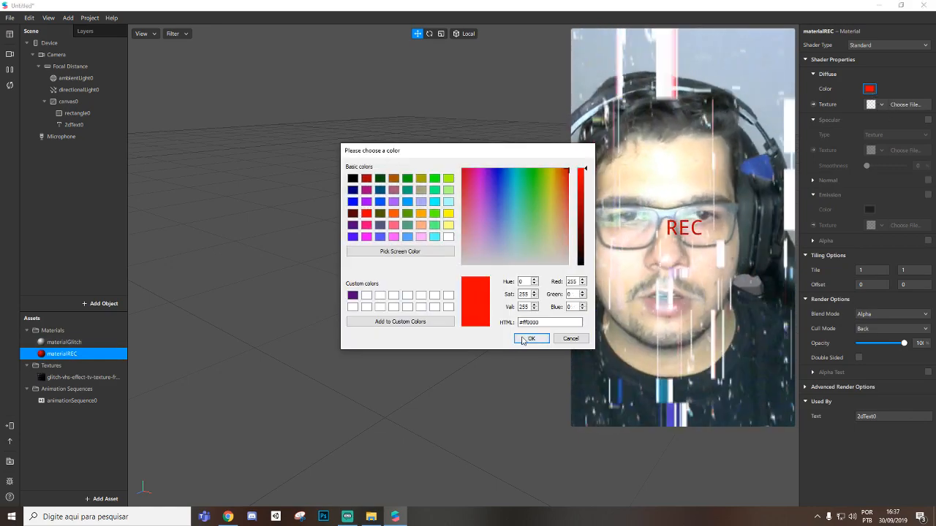
pyautogui.click(531, 339)
# Step: Try the Screen blend mode on materialREC and settle on Add instead
pyautogui.click(874, 319)
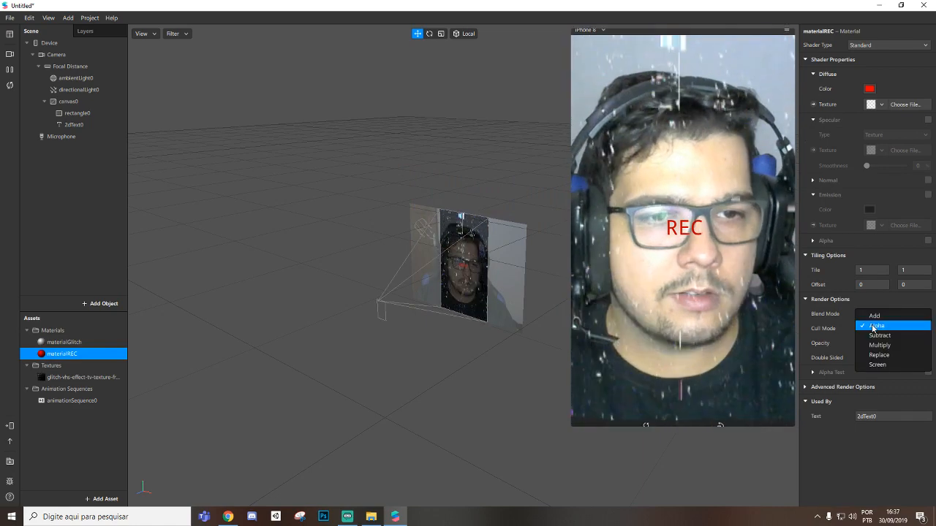
pyautogui.click(879, 361)
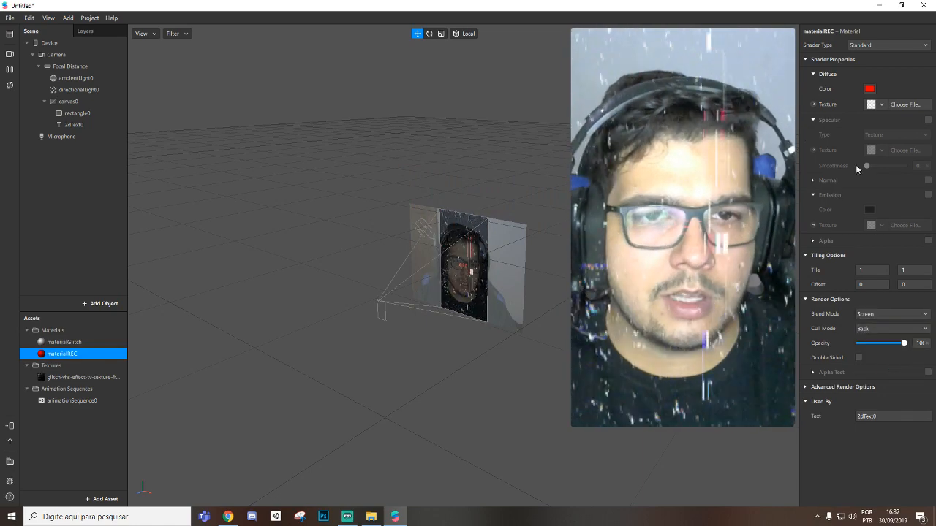
pyautogui.click(880, 316)
pyautogui.click(879, 320)
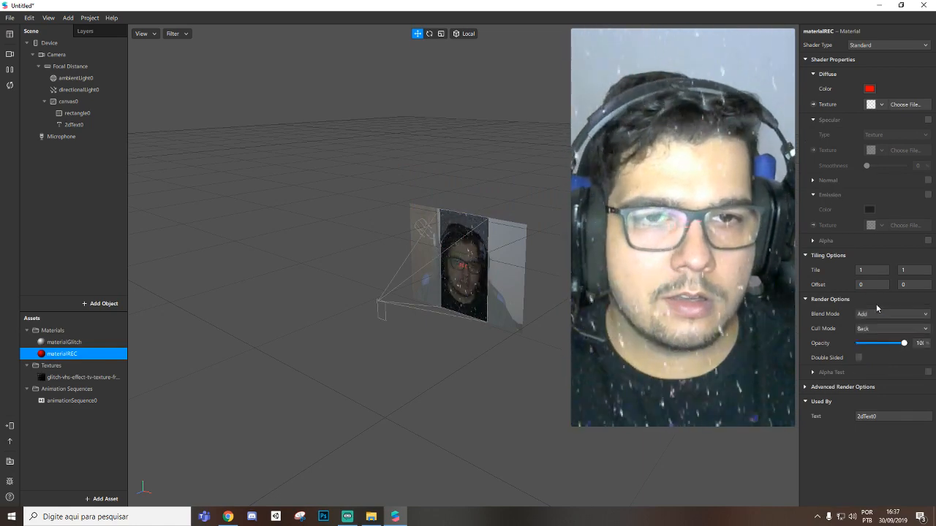
# Step: Leave materialREC's diffuse color as is and change its shader type to Flat
pyautogui.click(869, 88)
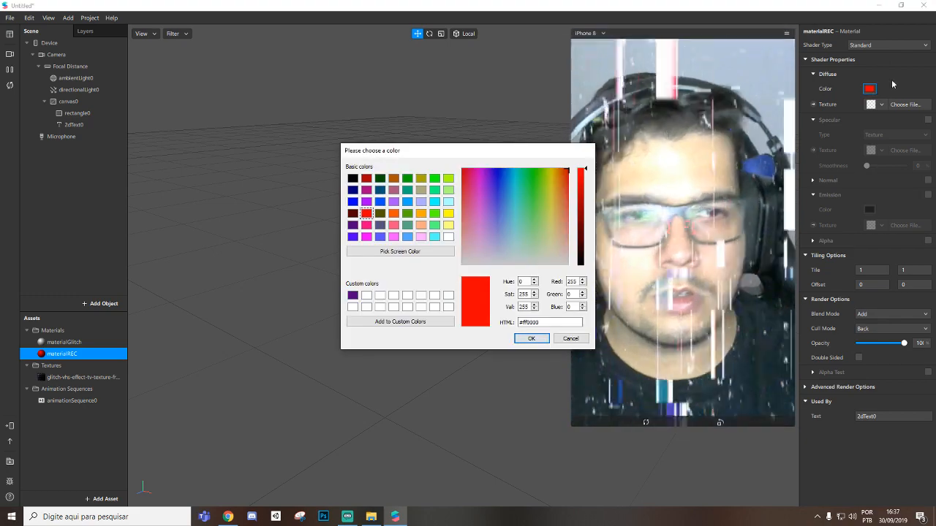
pyautogui.click(880, 44)
pyautogui.click(869, 51)
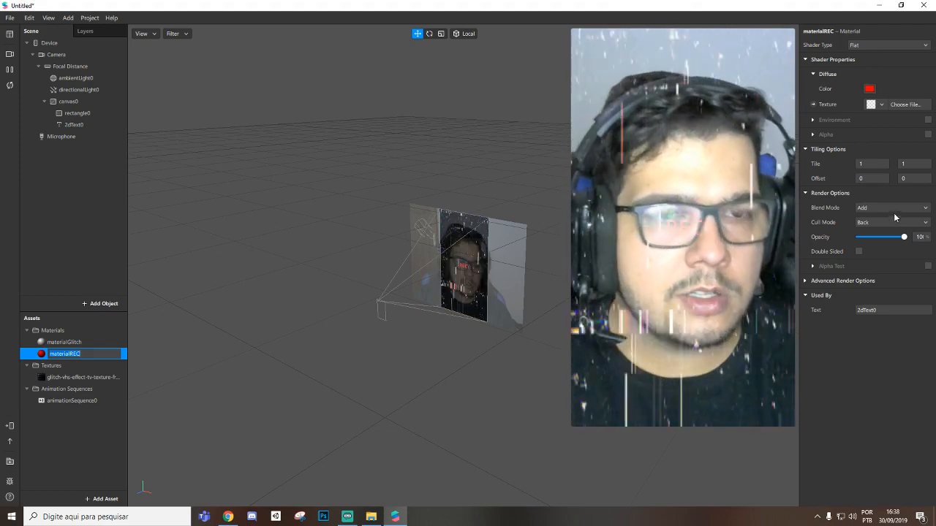
# Step: Rename the 2D text object under canvas0 to REC
pyautogui.click(83, 125)
pyautogui.rightClick(84, 125)
pyautogui.click(109, 147)
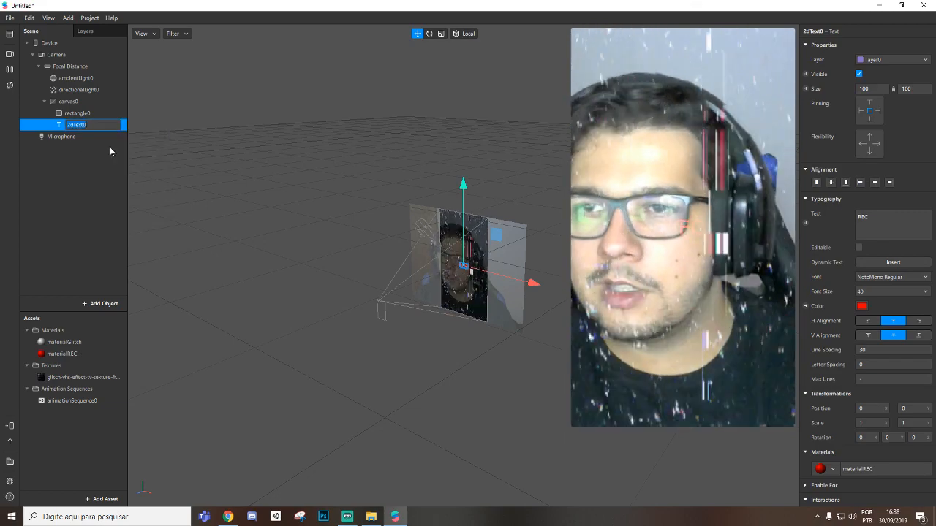
pyautogui.write('REC')
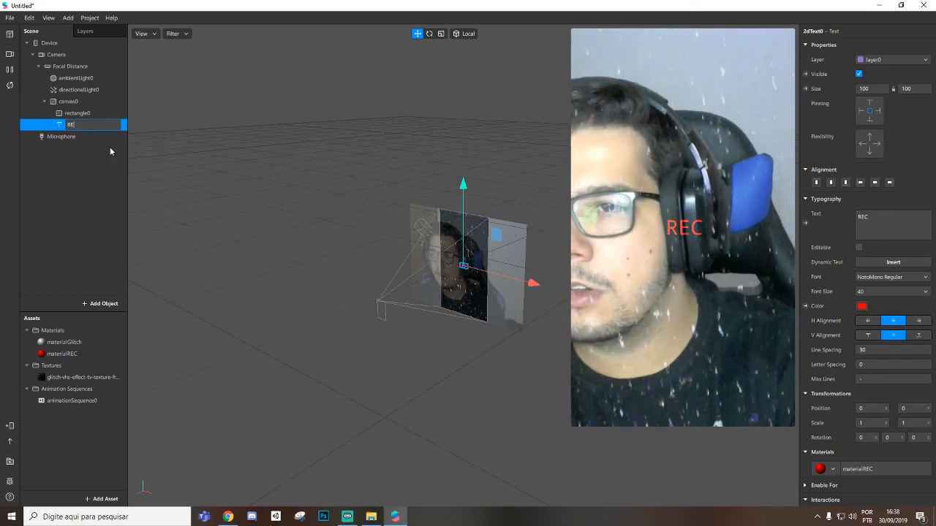
# Step: Compare the rectangle and REC text in the scene, and align the REC text to the canvas's upper-left corner
pyautogui.click(82, 115)
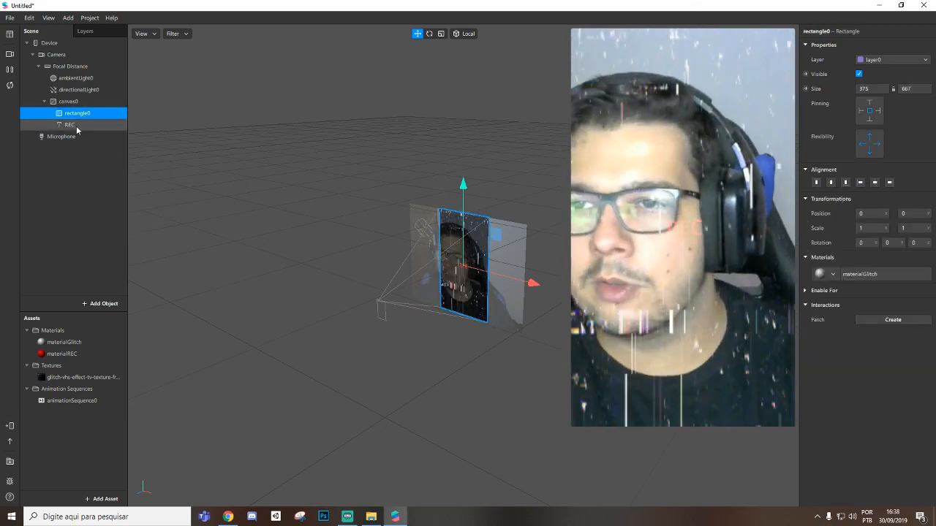
pyautogui.click(76, 126)
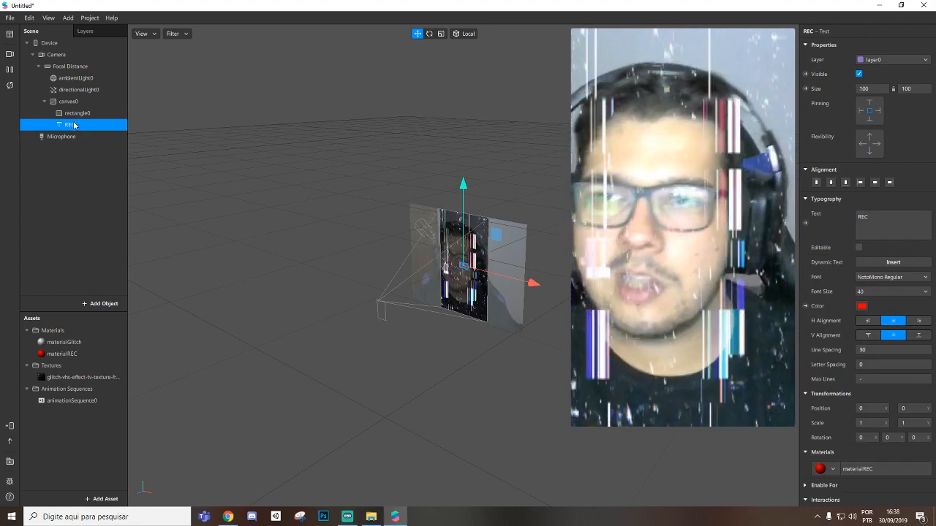
pyautogui.click(77, 113)
pyautogui.click(73, 125)
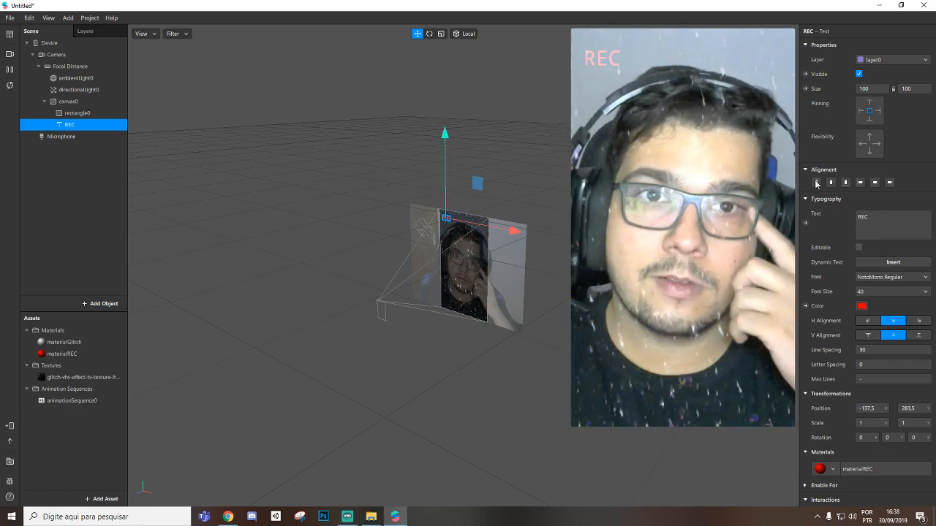
# Step: Try the NotoSans Regular and Facebook Narrow Bold fonts on the REC text, and return to NotoMono Regular
pyautogui.click(868, 292)
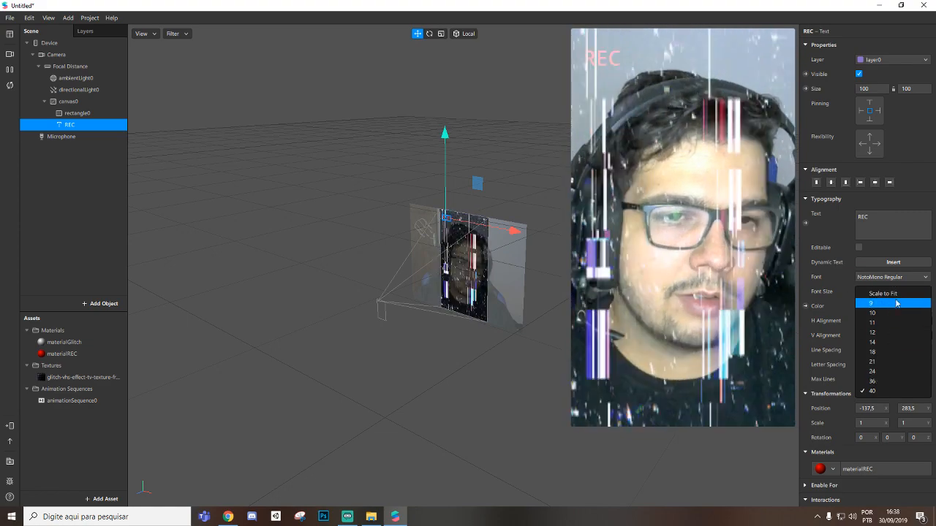
pyautogui.click(910, 276)
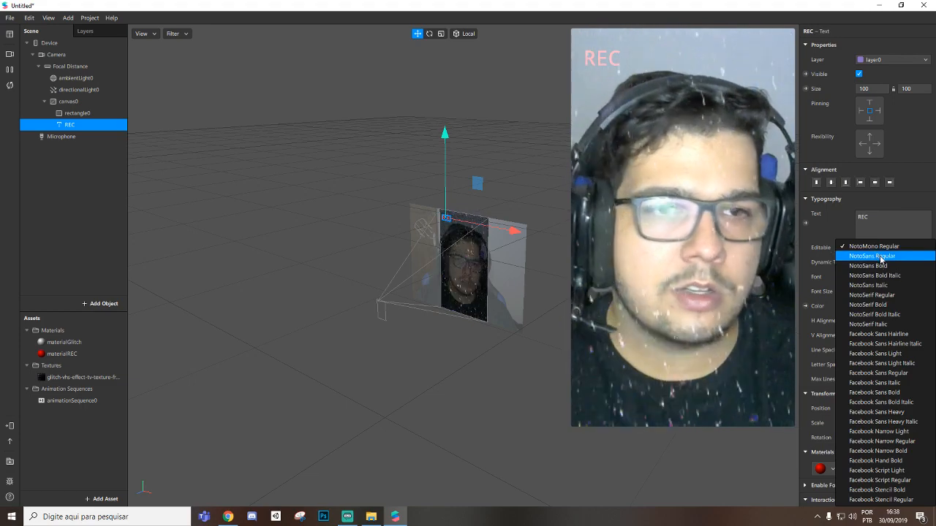
pyautogui.click(881, 256)
pyautogui.click(885, 278)
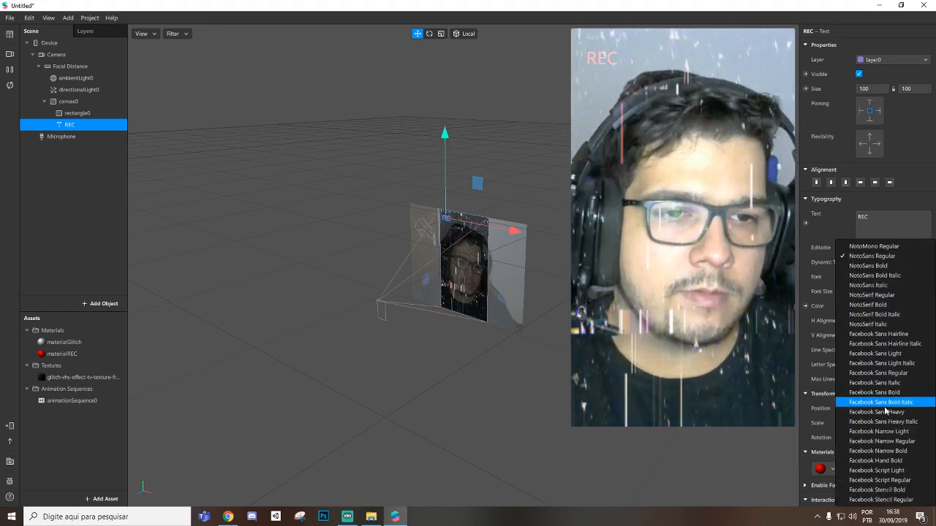
pyautogui.click(892, 406)
pyautogui.click(886, 282)
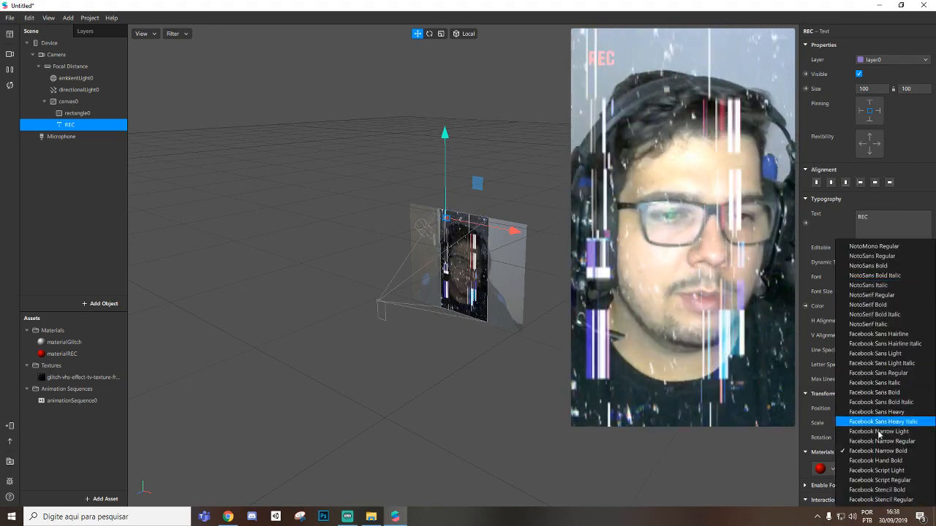
pyautogui.click(868, 245)
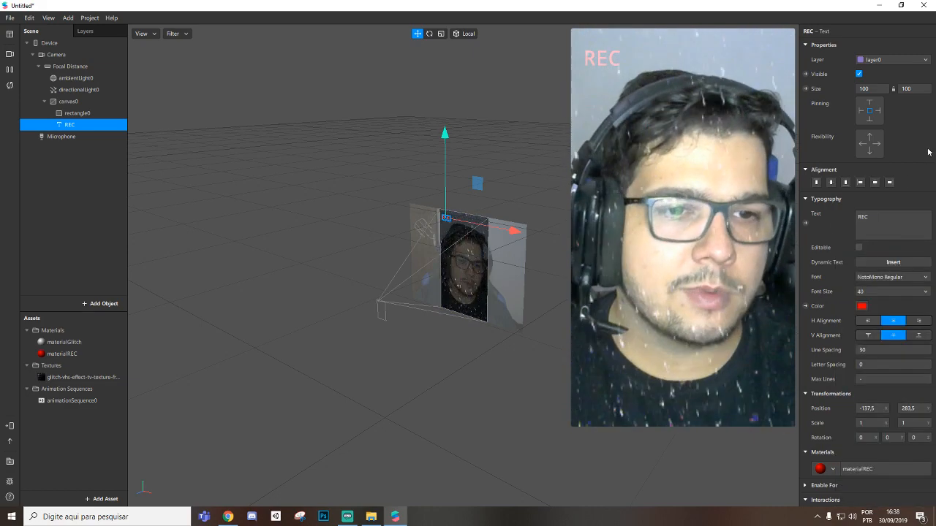
pyautogui.scroll(-1, 873, 349)
# Step: Add another 2D text object under canvas0 and rename it hora
pyautogui.click(59, 103)
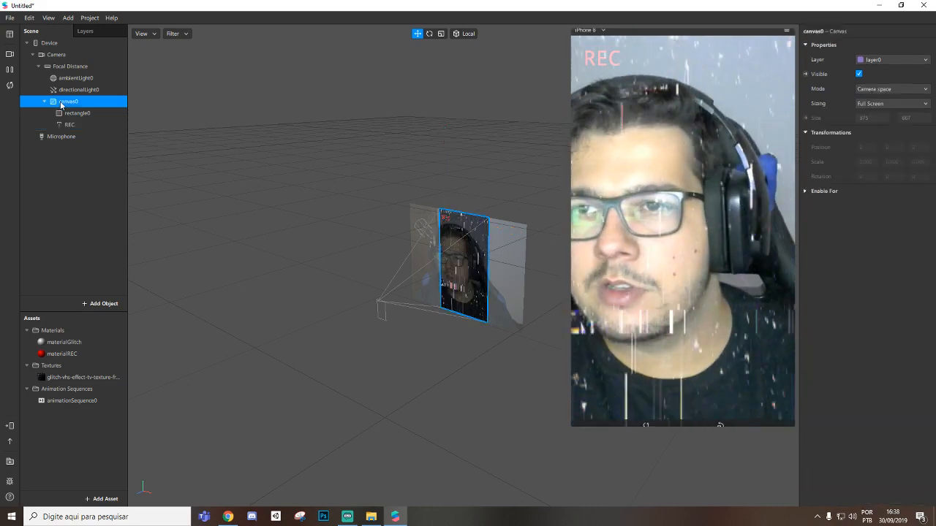
pyautogui.rightClick(60, 103)
pyautogui.moveTo(111, 110)
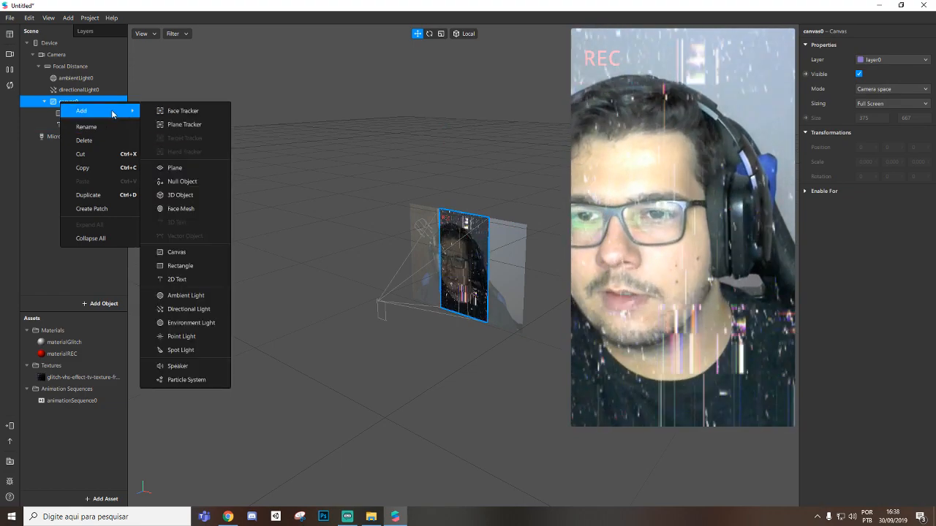
pyautogui.click(182, 281)
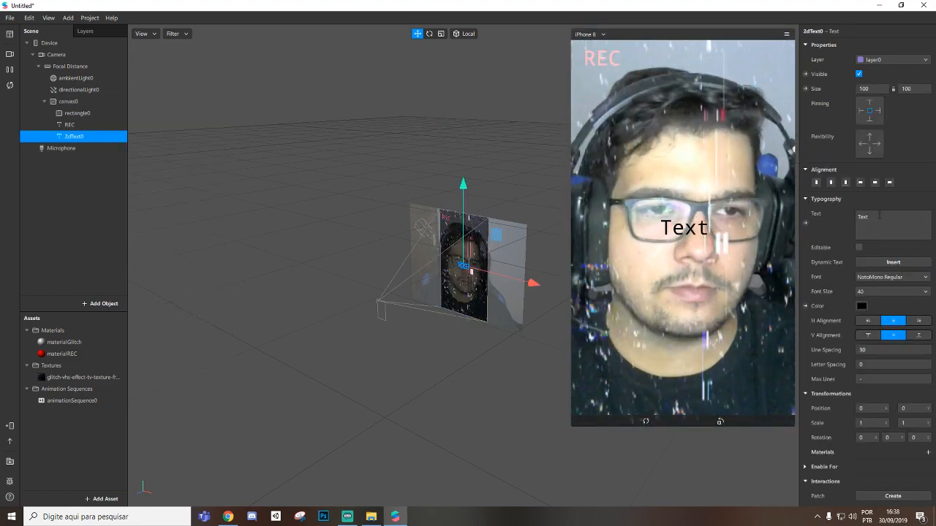
pyautogui.rightClick(85, 138)
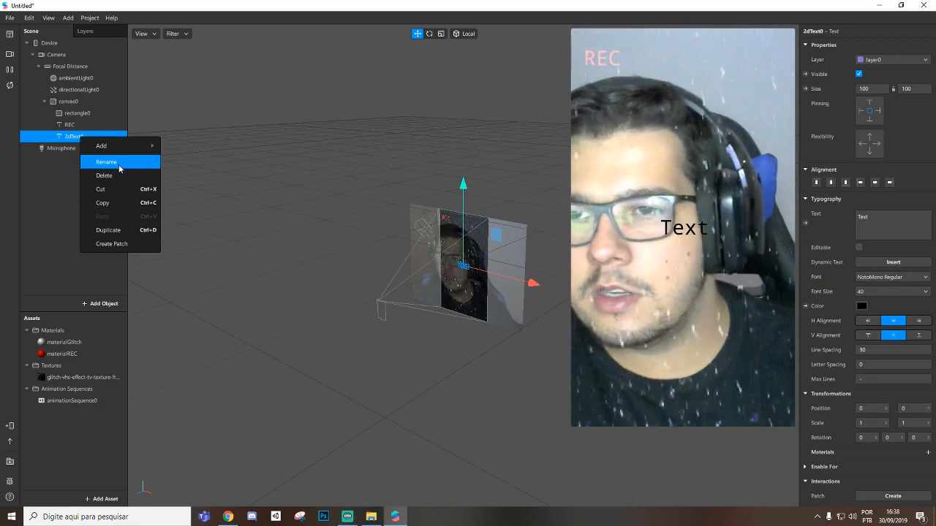
pyautogui.click(118, 164)
pyautogui.write('hora')
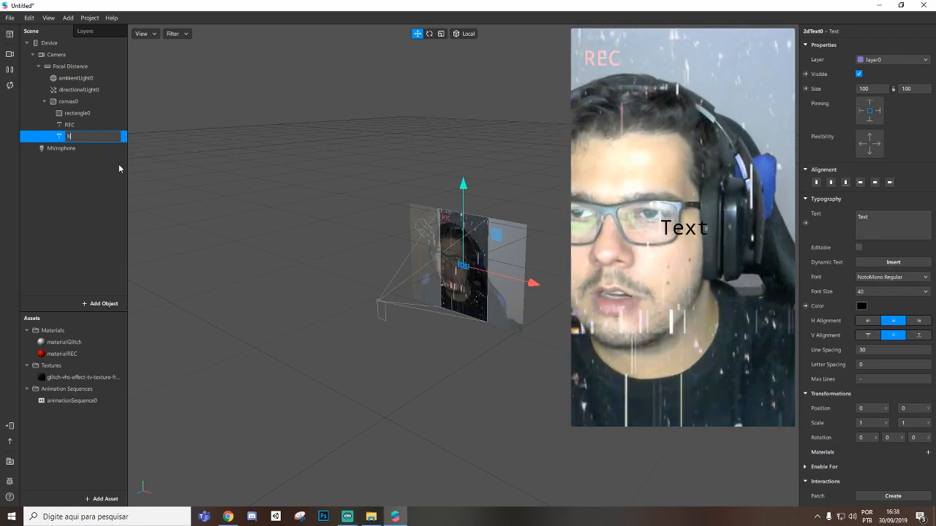
pyautogui.click(73, 128)
# Step: Replace the placeholder text of hora with the dynamic Time (Short) value
pyautogui.click(71, 136)
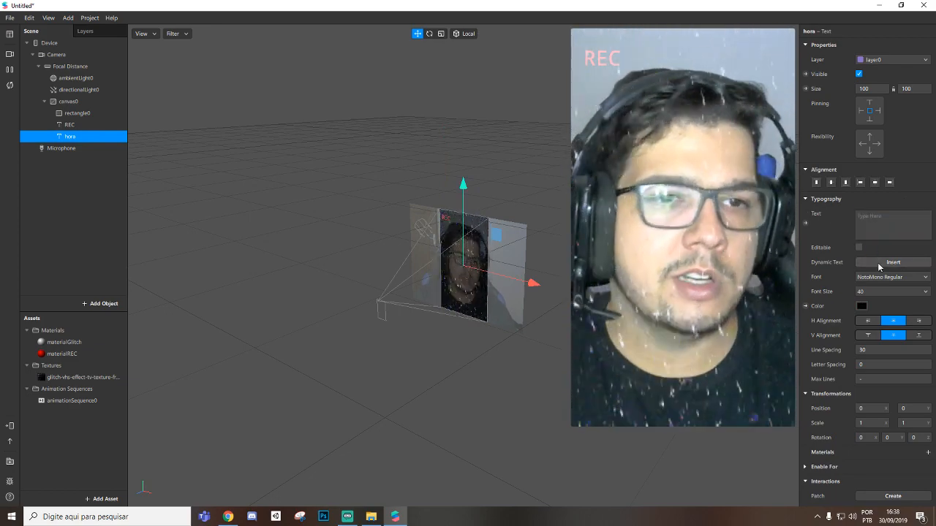
pyautogui.click(876, 264)
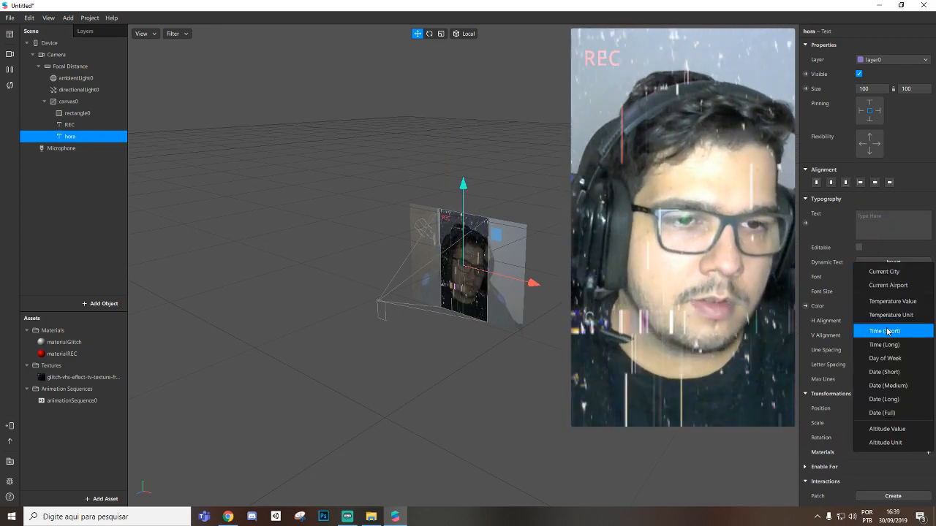
pyautogui.click(884, 330)
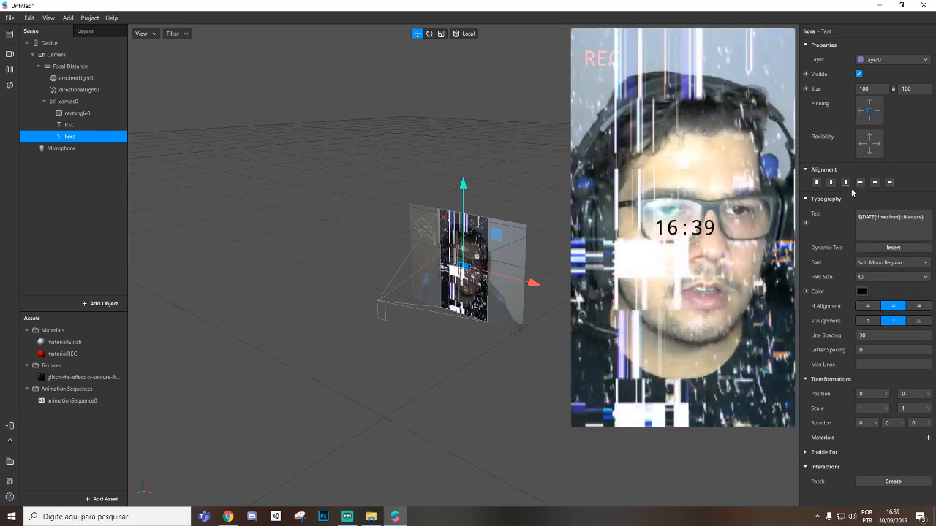
# Step: Align the hora text to the canvas's upper-right corner and shift it inward to an X position of about 120
pyautogui.click(817, 184)
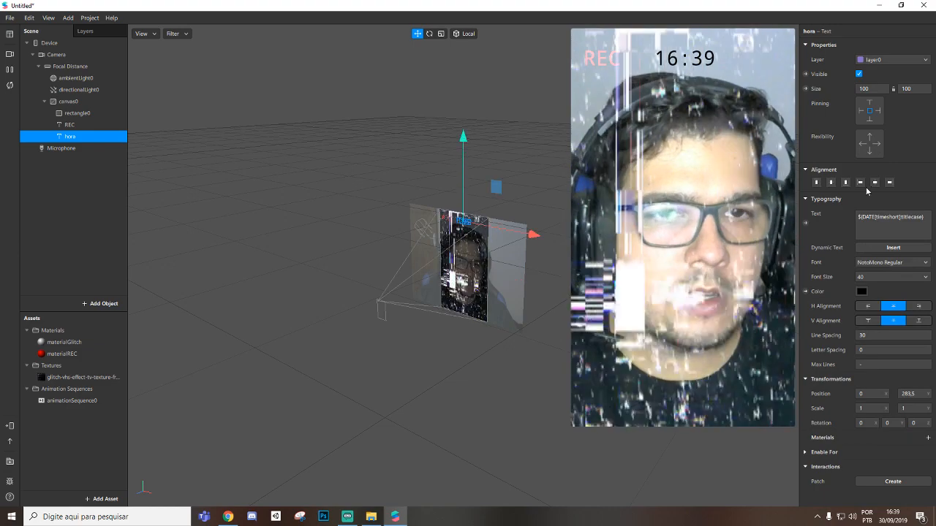
pyautogui.click(889, 184)
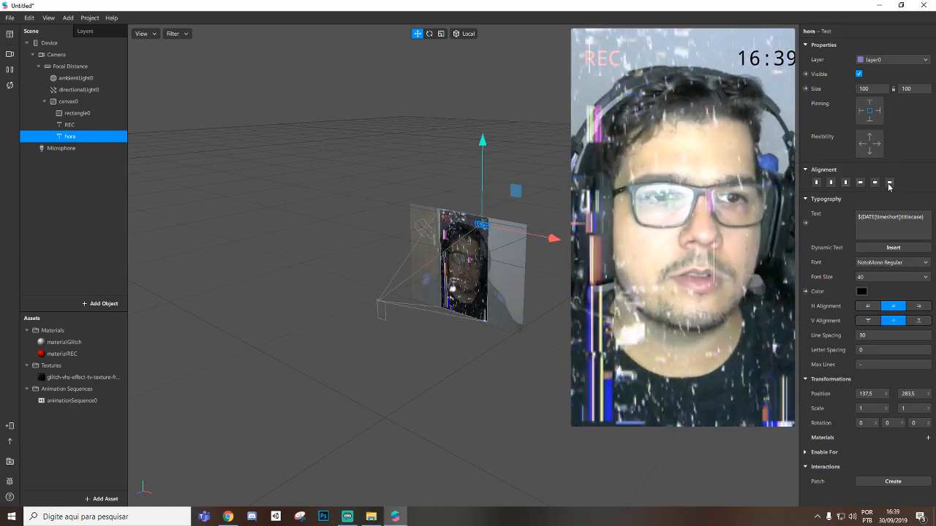
pyautogui.moveTo(766, 45)
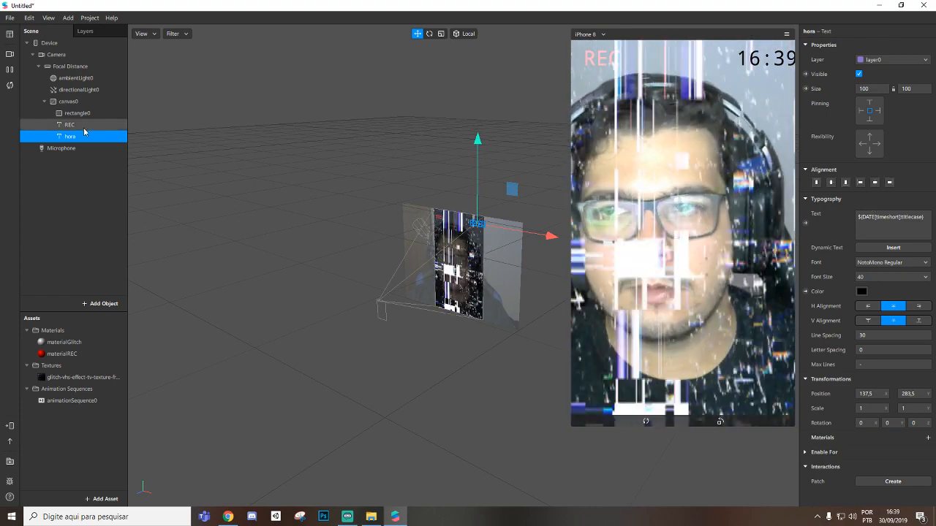
pyautogui.moveTo(552, 240); pyautogui.dragTo(549, 238)
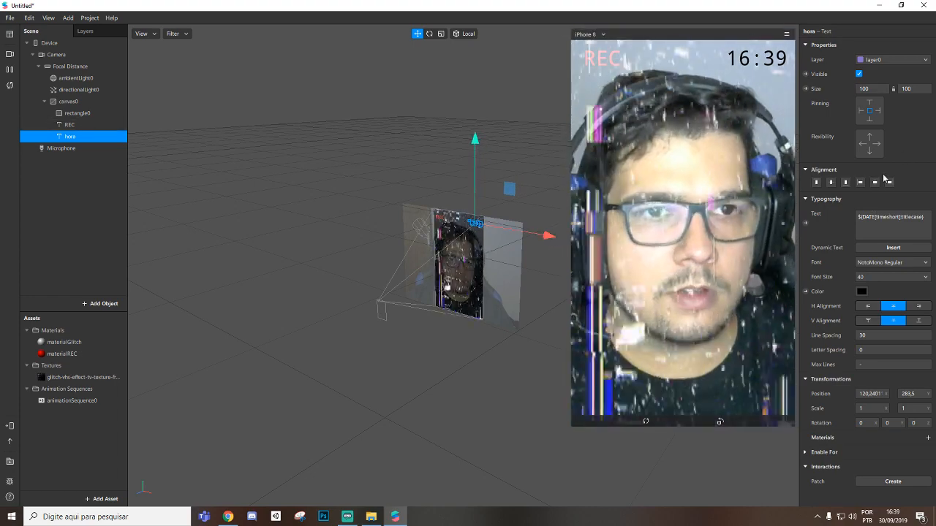
# Step: Add a third 2D text object under canvas0 and rename it Data
pyautogui.rightClick(69, 101)
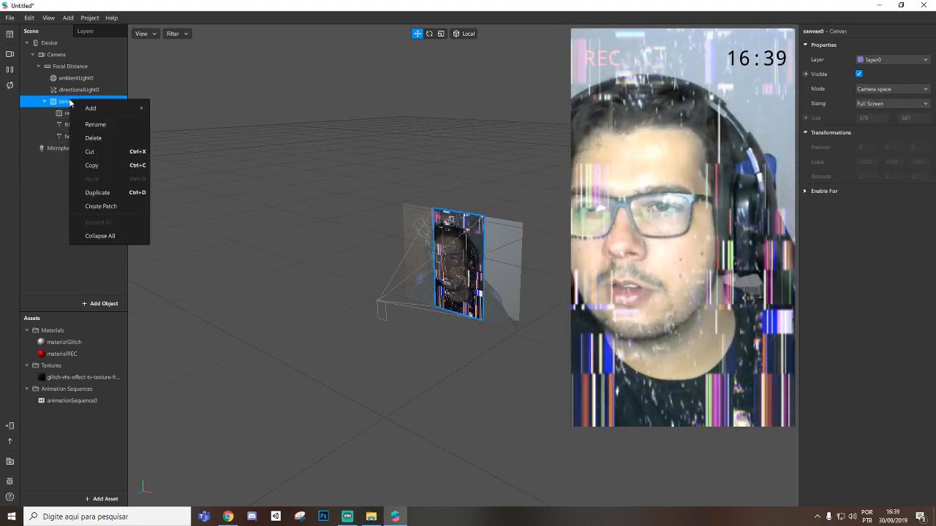
pyautogui.moveTo(110, 108)
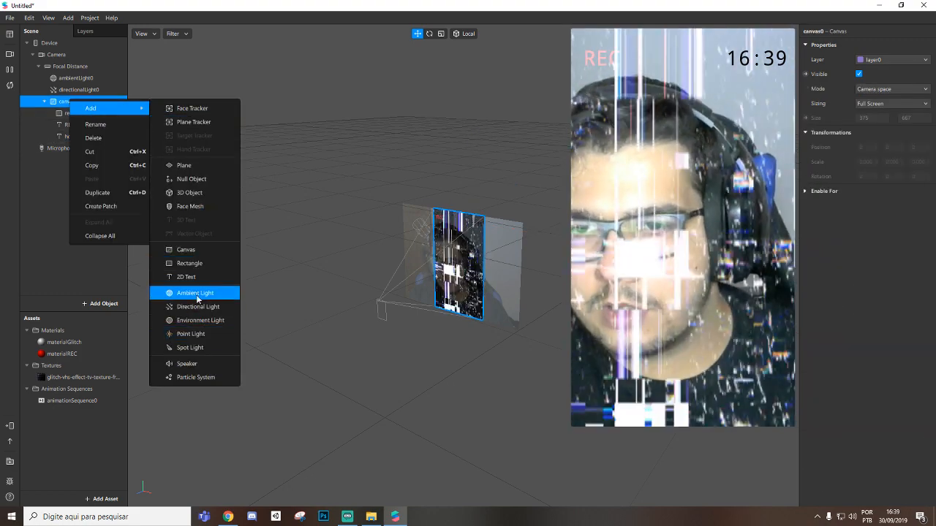
pyautogui.click(193, 277)
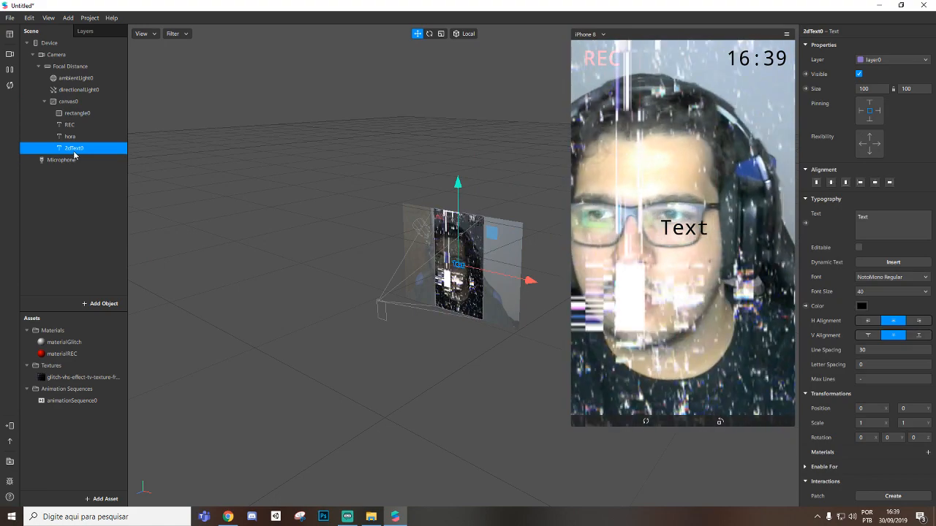
pyautogui.rightClick(75, 149)
pyautogui.click(100, 177)
pyautogui.write('Dia')
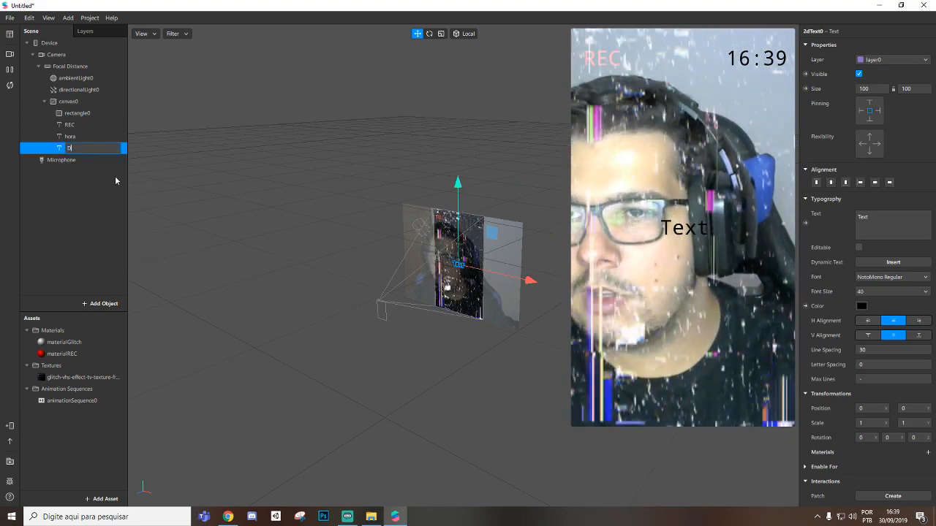
pyautogui.write('ata')
pyautogui.press('Return')
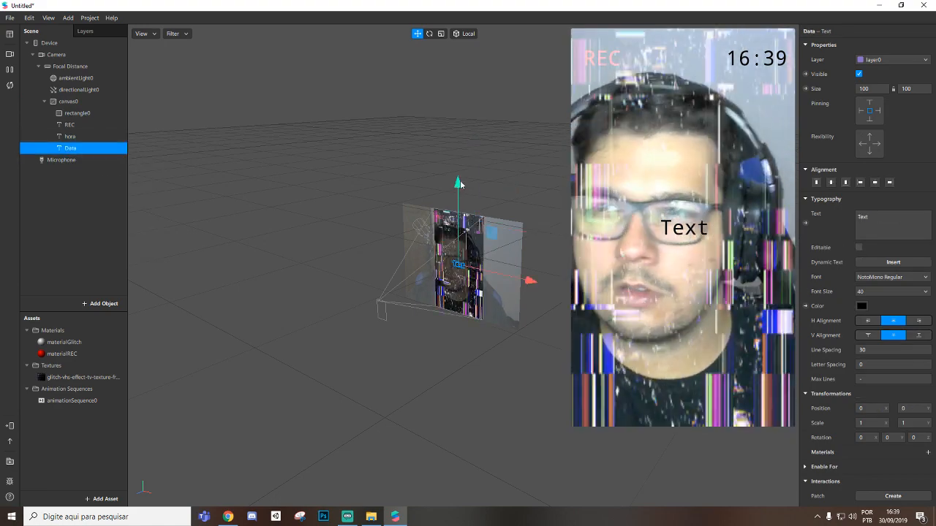
# Step: Replace the placeholder text of Data with the dynamic Date (Medium) value and align it to the canvas's lower edge
pyautogui.moveTo(870, 217); pyautogui.dragTo(824, 219)
pyautogui.press('BackSpace')
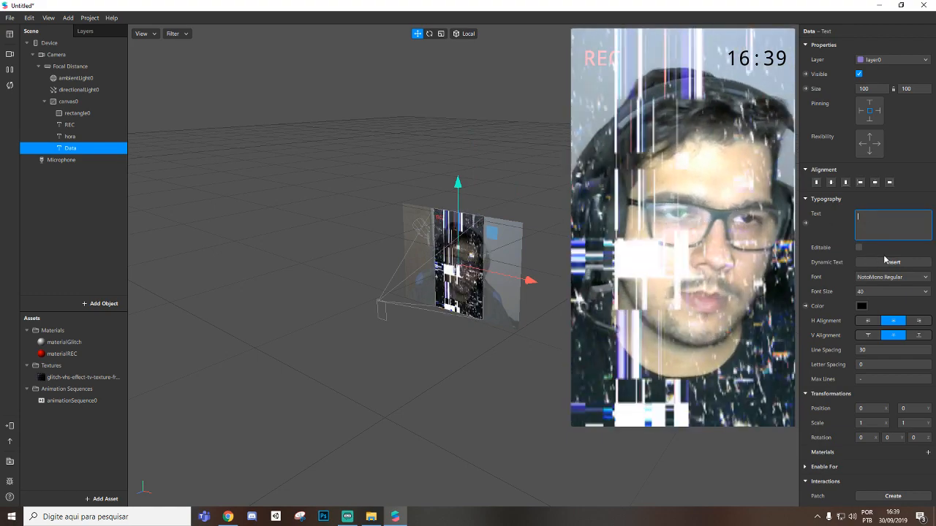
pyautogui.click(887, 262)
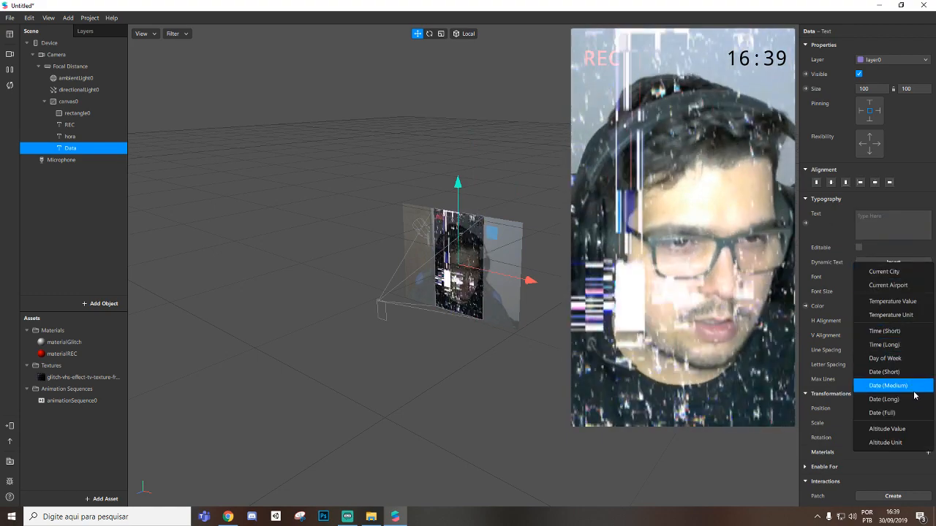
pyautogui.click(907, 386)
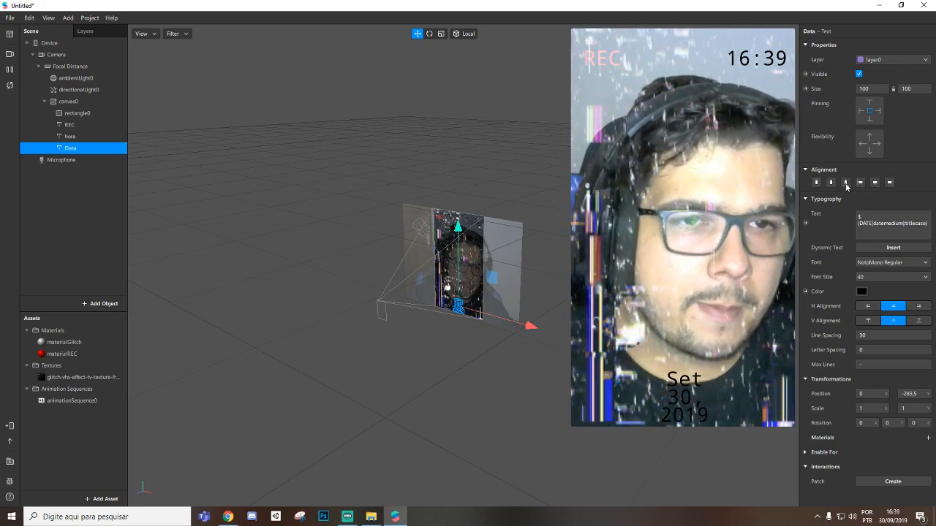
# Step: Make the Data text box horizontally flexible so it spans the canvas at a width of 375
pyautogui.click(863, 89)
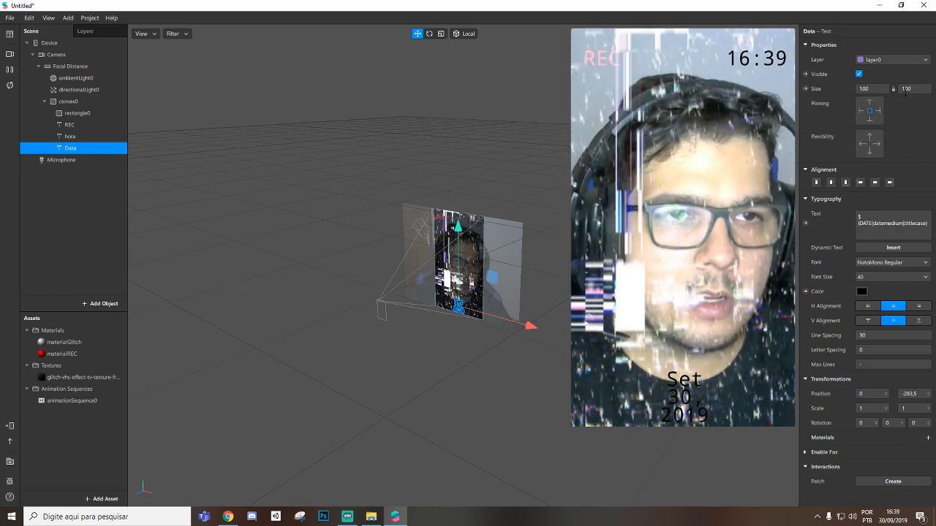
pyautogui.click(908, 89)
pyautogui.click(868, 89)
pyautogui.click(870, 103)
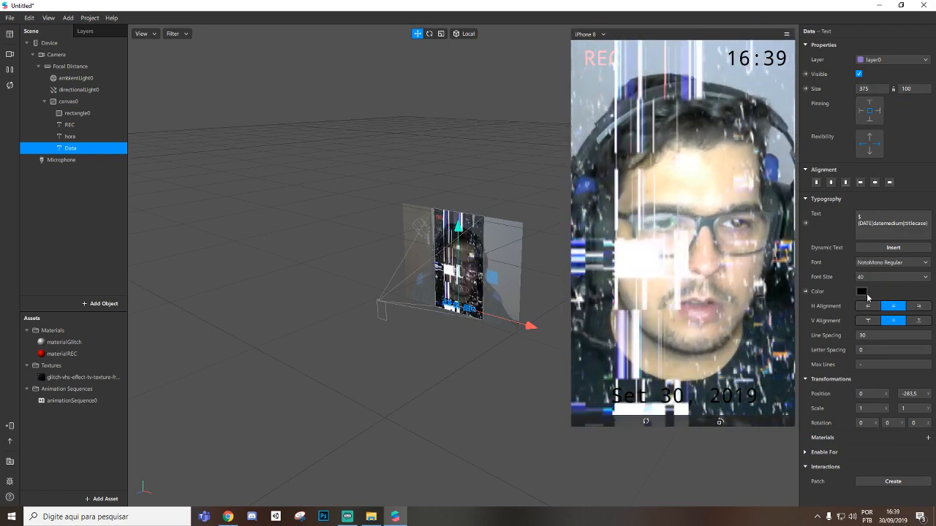
# Step: Set the text color of both Data and hora to white (#ffffff)
pyautogui.click(861, 291)
pyautogui.click(448, 237)
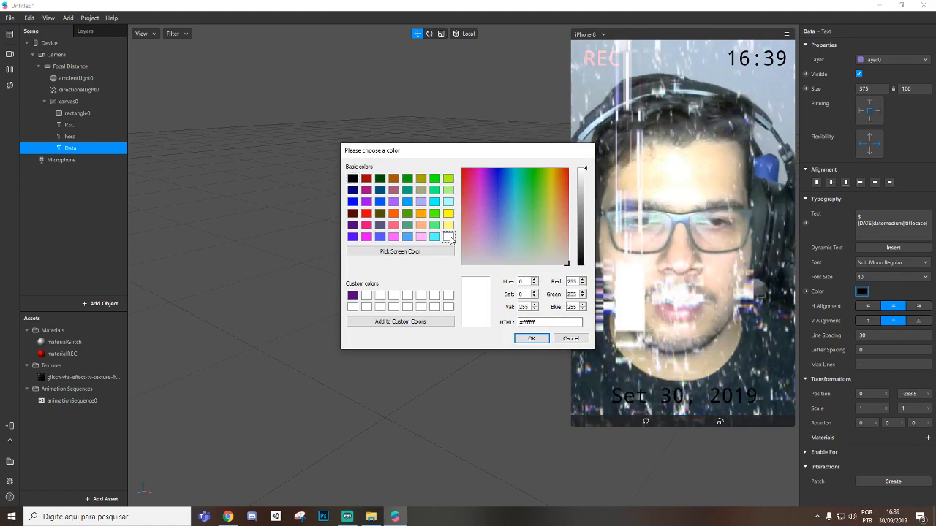
pyautogui.click(532, 338)
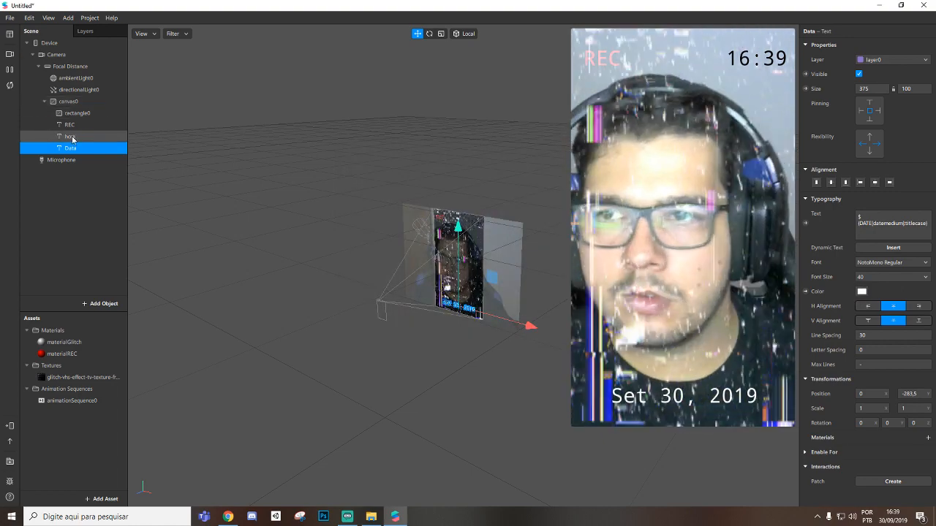
pyautogui.click(70, 136)
pyautogui.click(861, 291)
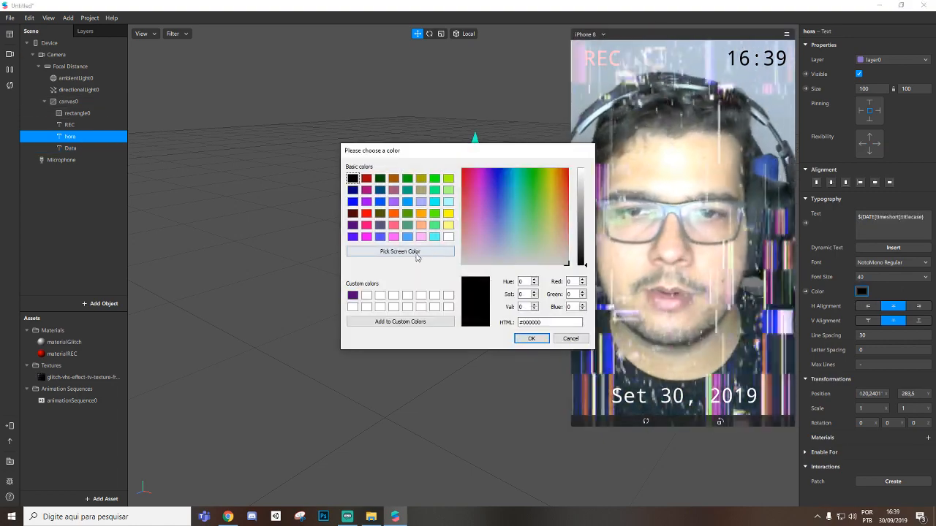
pyautogui.click(448, 237)
pyautogui.click(532, 338)
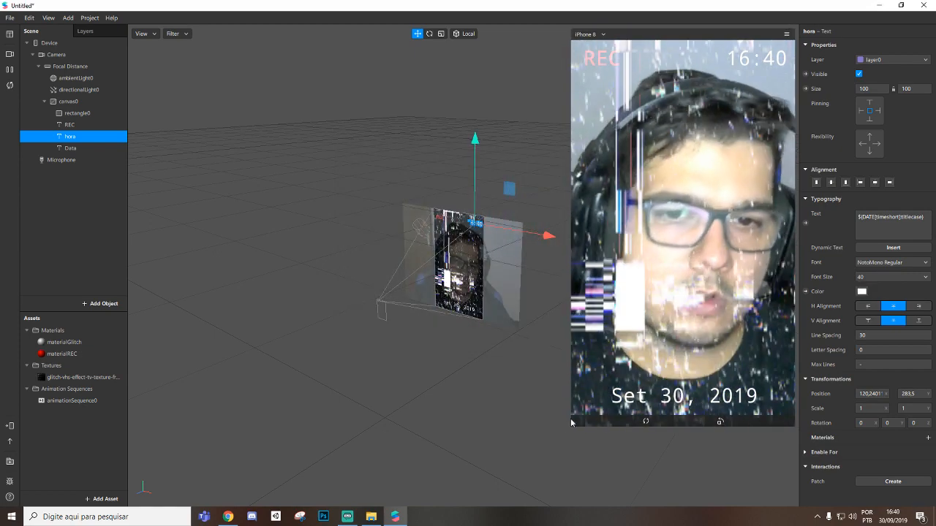
# Step: Shrink the device preview, clear the object selection and open the Patch Editor
pyautogui.moveTo(574, 422); pyautogui.dragTo(635, 303)
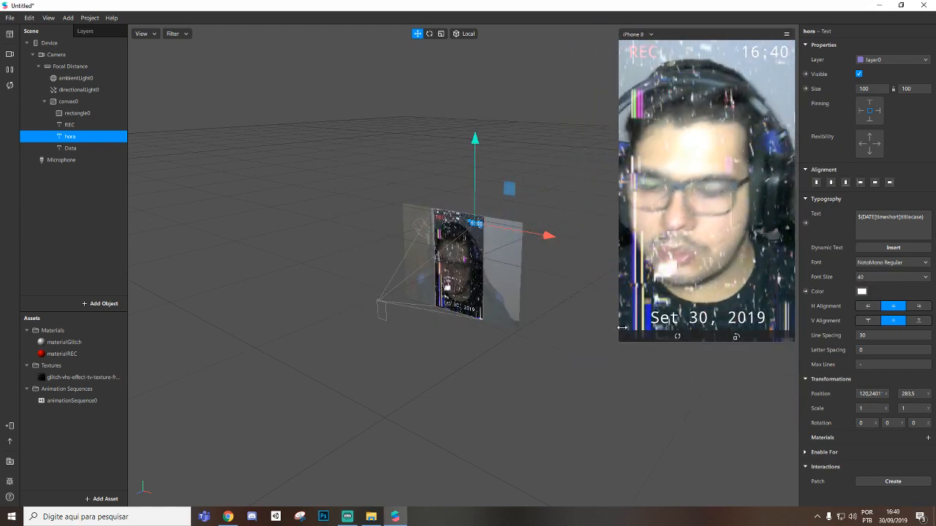
pyautogui.click(295, 421)
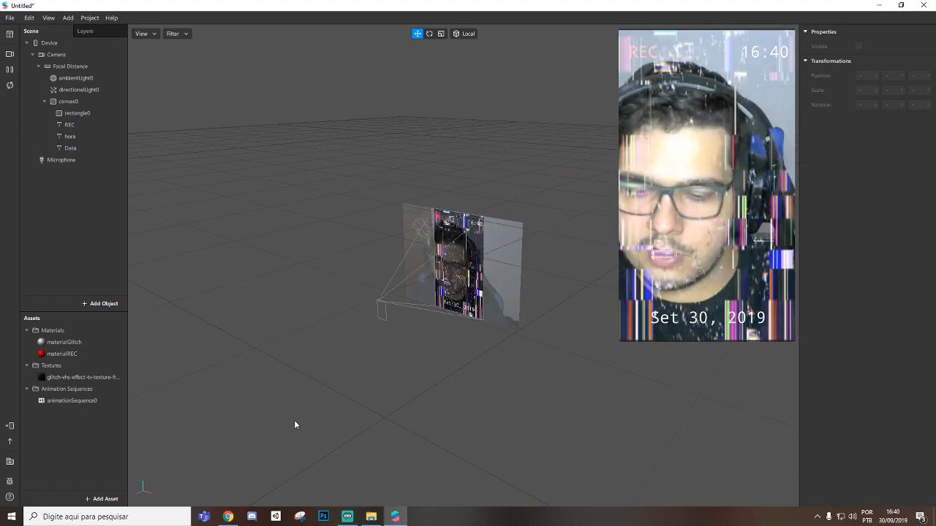
pyautogui.hotkey('ctrl', 'alt', 'p')
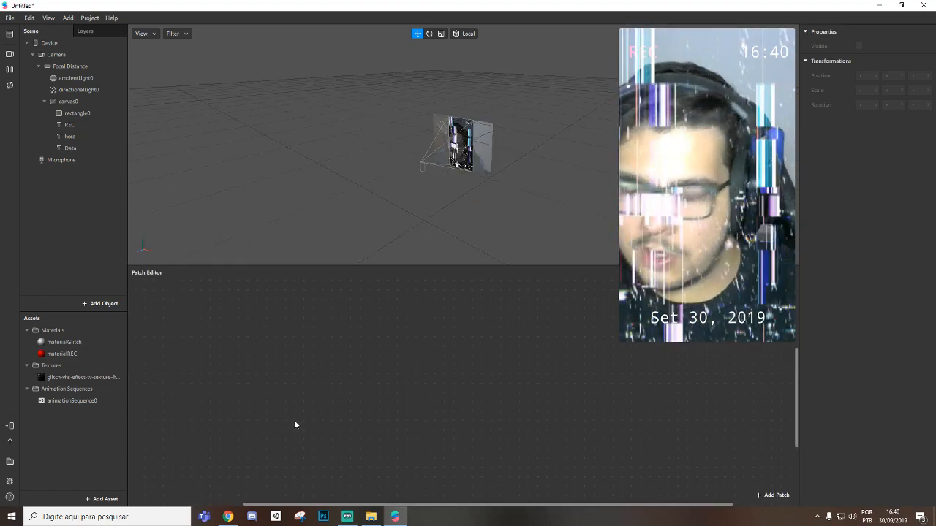
# Step: Import the FastColorLUT.arp patch and the lutcores1 image from the Aula VHS folder into the project's assets
pyautogui.click(369, 517)
pyautogui.click(130, 92)
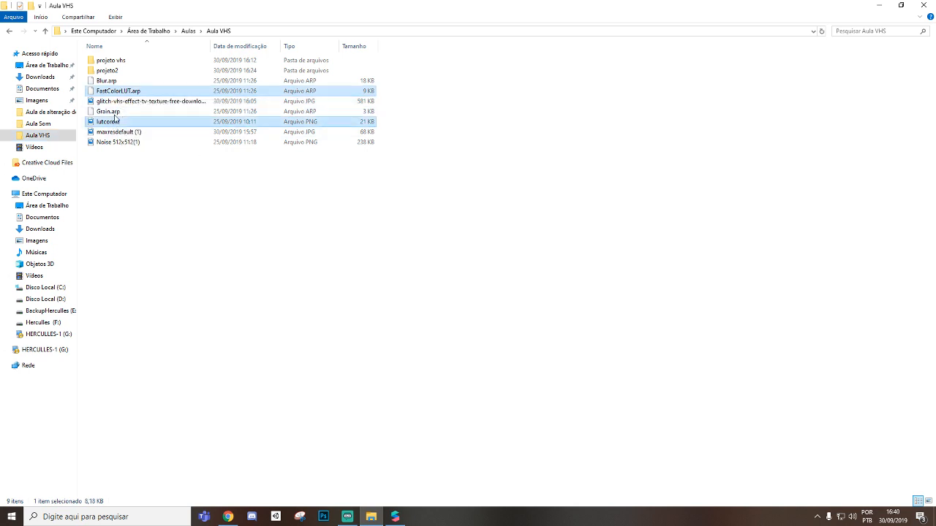
pyautogui.moveTo(120, 94); pyautogui.dragTo(83, 452)
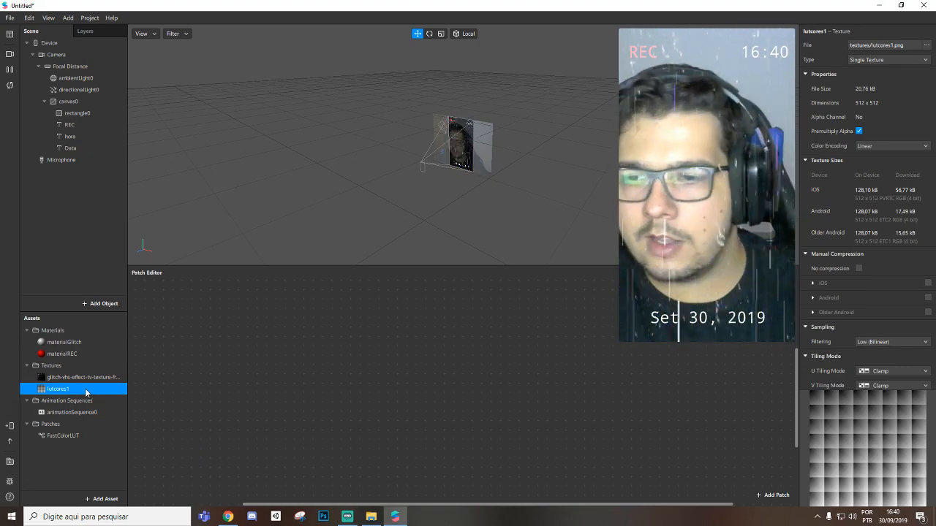
pyautogui.click(73, 412)
pyautogui.click(86, 392)
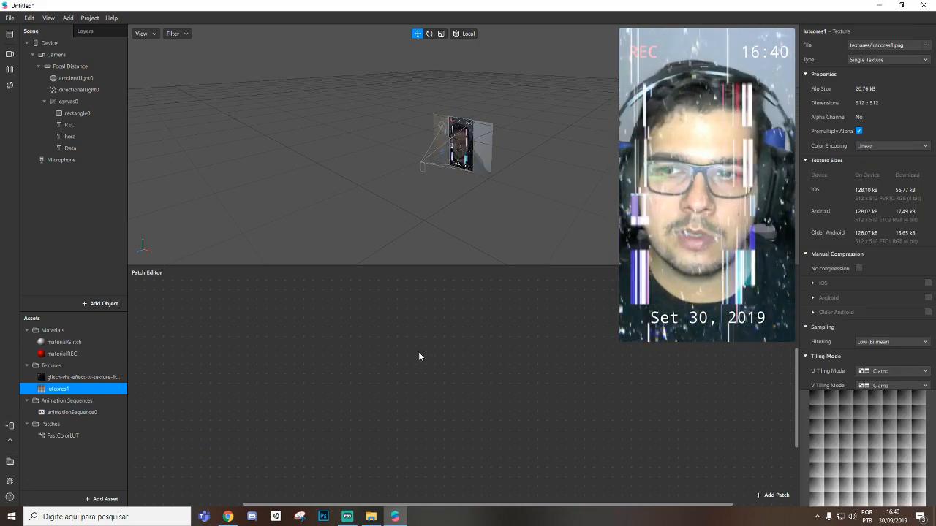
# Step: Add the lutcores1 texture and FastColorLUT to the patch graph and connect the texture's RGBA output to the LUT input
pyautogui.moveTo(50, 401); pyautogui.dragTo(282, 345)
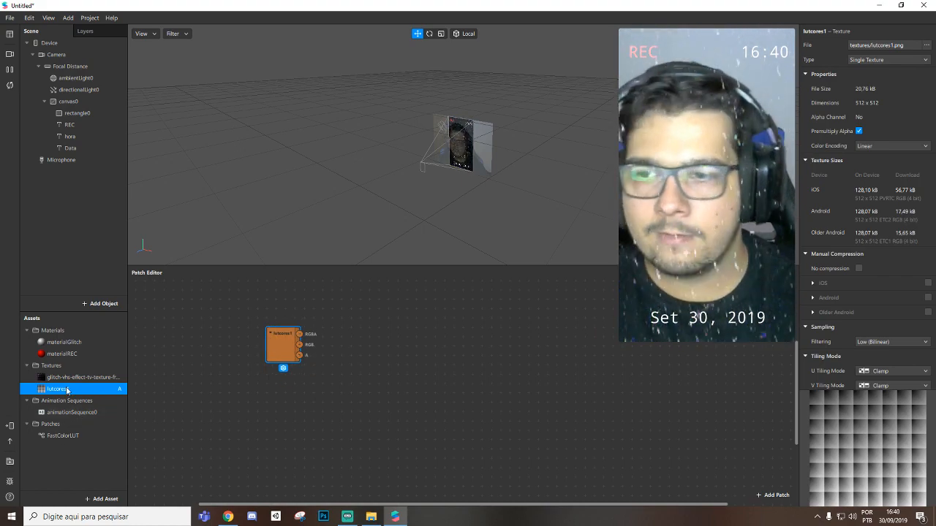
pyautogui.moveTo(281, 344); pyautogui.dragTo(252, 344)
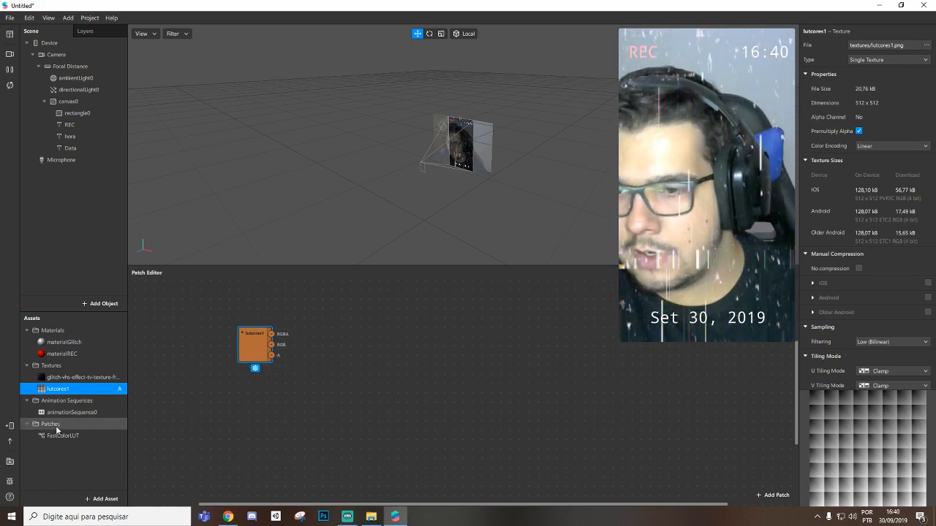
pyautogui.moveTo(59, 434); pyautogui.dragTo(373, 355)
pyautogui.moveTo(259, 385); pyautogui.dragTo(296, 408)
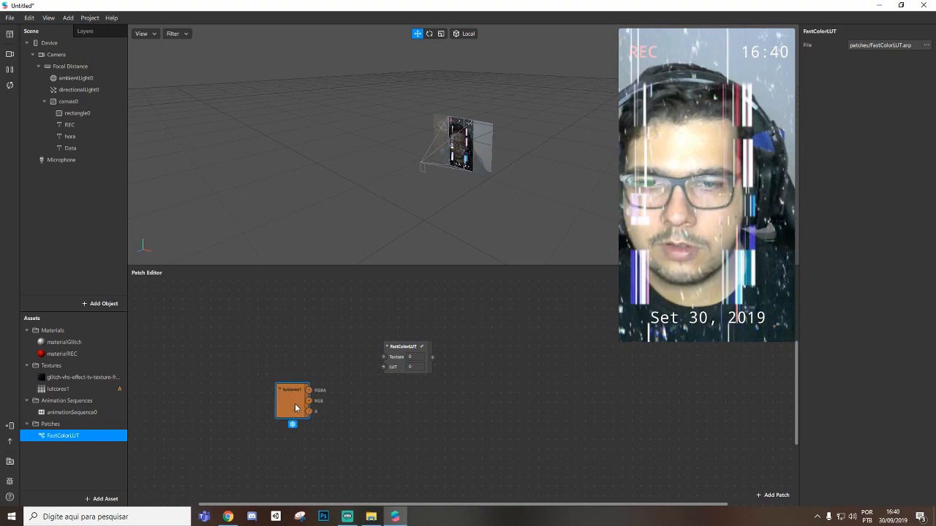
pyautogui.moveTo(401, 348); pyautogui.dragTo(360, 381)
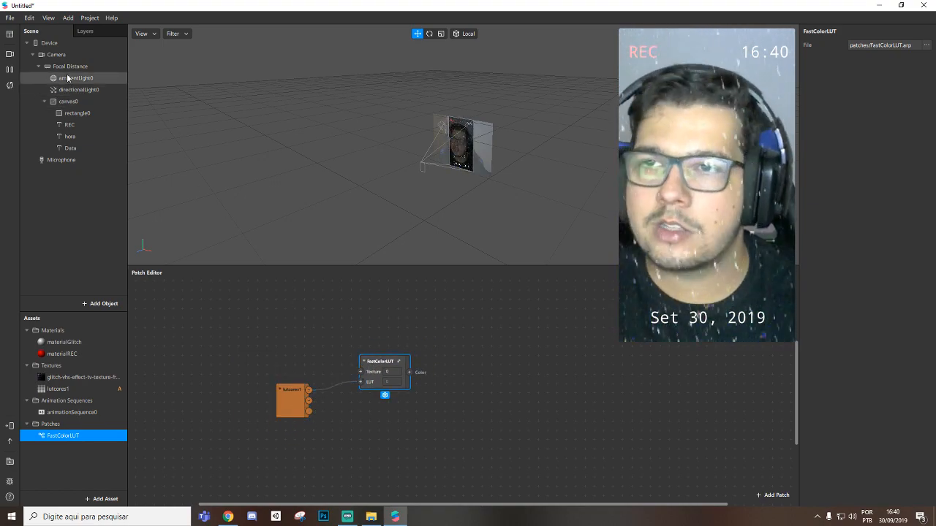
# Step: Extract the Camera's texture, add it to the patch graph and connect its RGBA output to FastColorLUT's Texture input
pyautogui.click(57, 54)
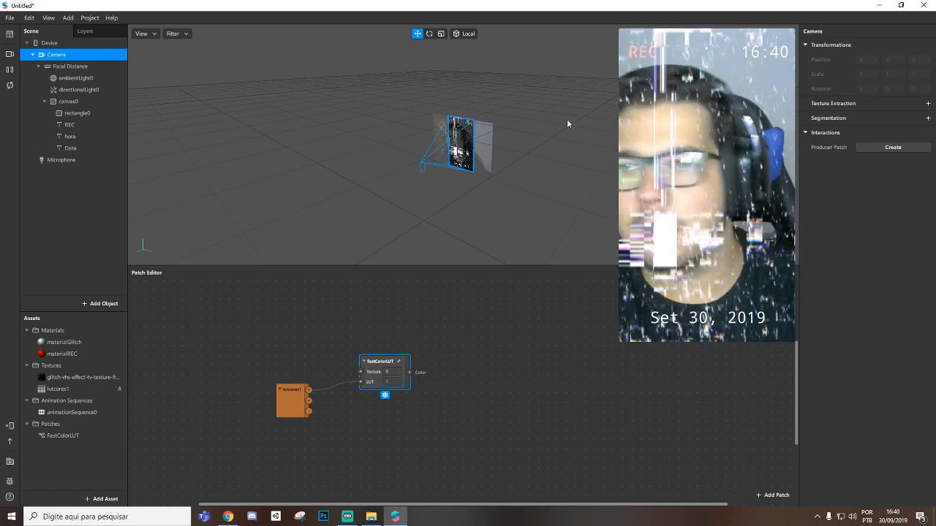
pyautogui.click(927, 104)
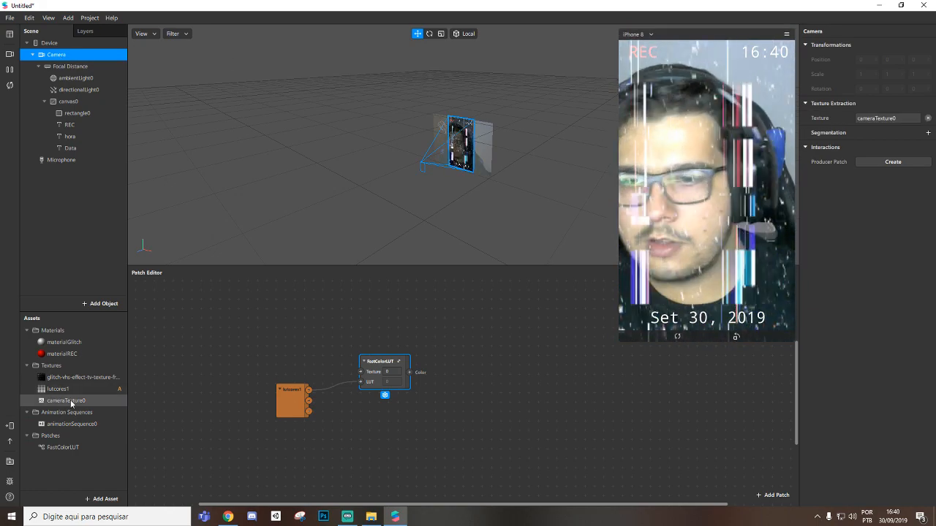
pyautogui.moveTo(70, 400); pyautogui.dragTo(266, 331)
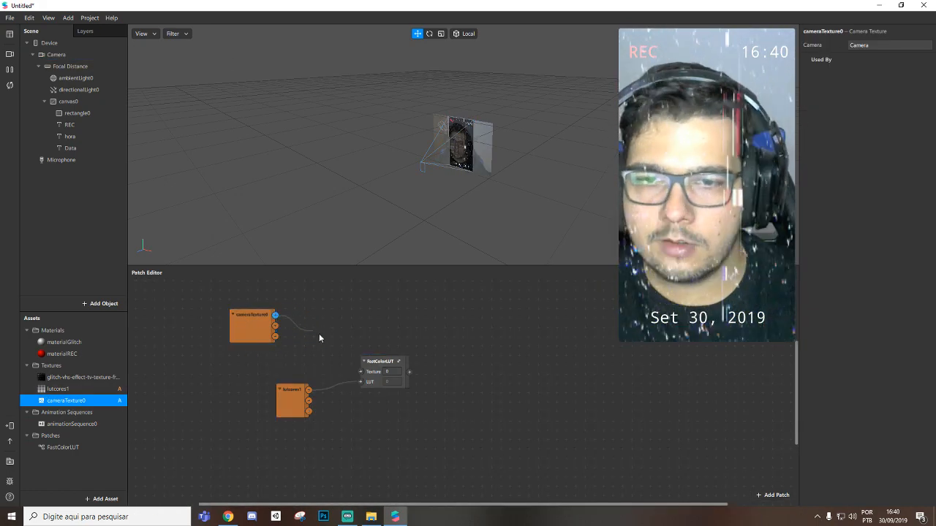
pyautogui.moveTo(361, 372); pyautogui.dragTo(361, 372)
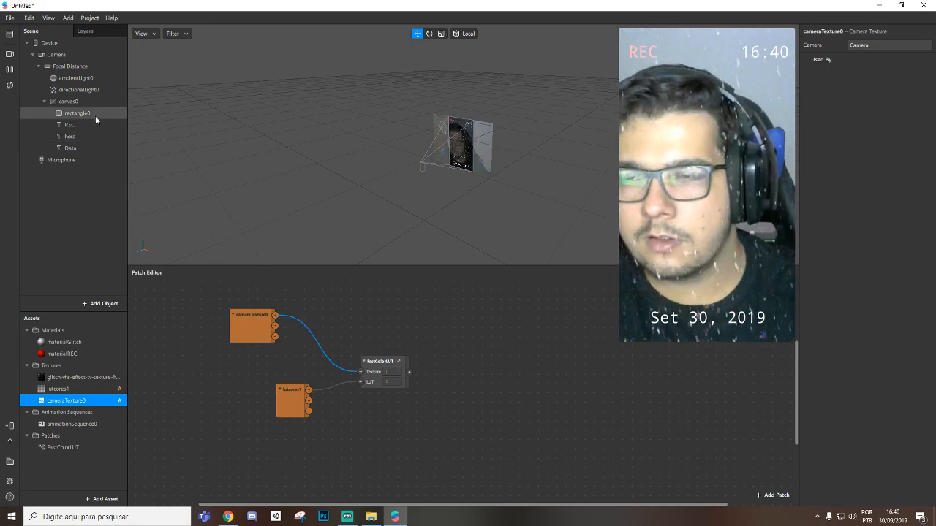
# Step: Rename the rectangle that carries the glitch material as rectangleGlitch
pyautogui.click(76, 113)
pyautogui.rightClick(76, 113)
pyautogui.click(73, 114)
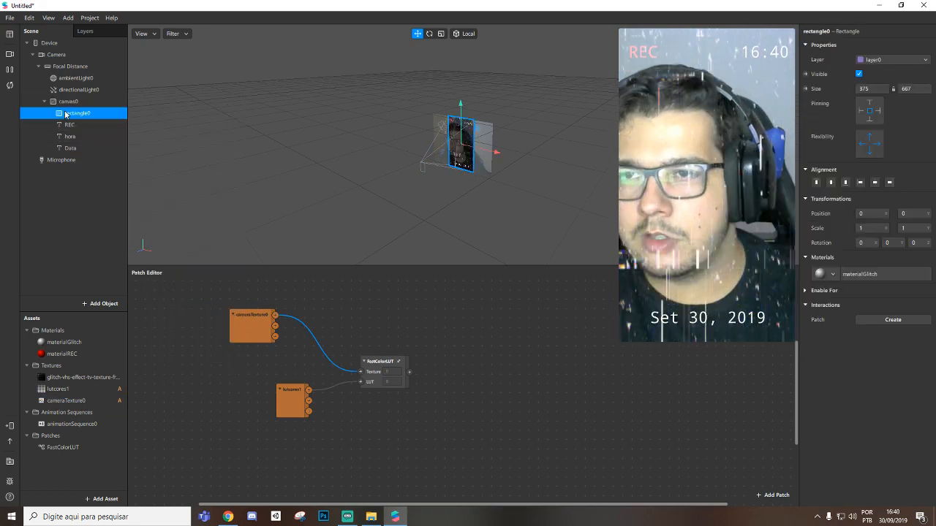
pyautogui.rightClick(80, 117)
pyautogui.click(102, 136)
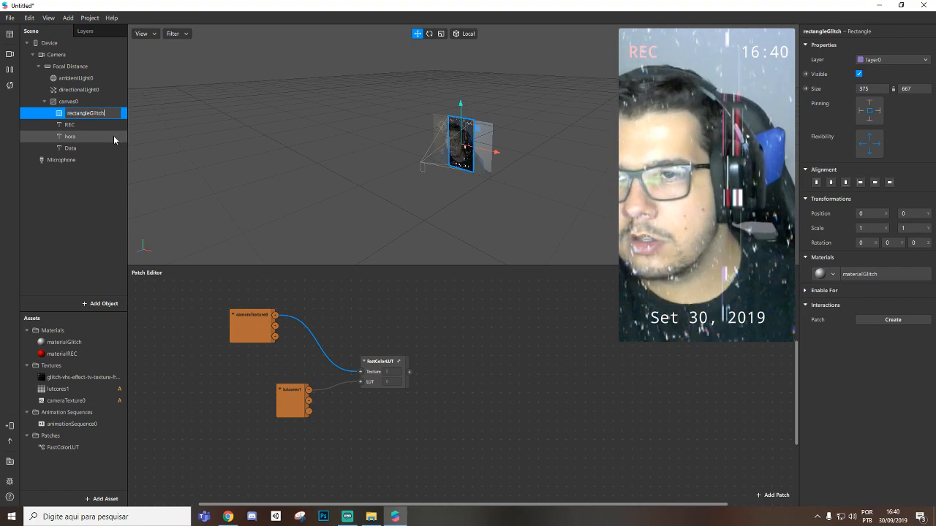
# Step: Add a new rectangle inside canvas0 and make it fill the canvas's full width and height (375 × 667)
pyautogui.click(61, 102)
pyautogui.rightClick(62, 103)
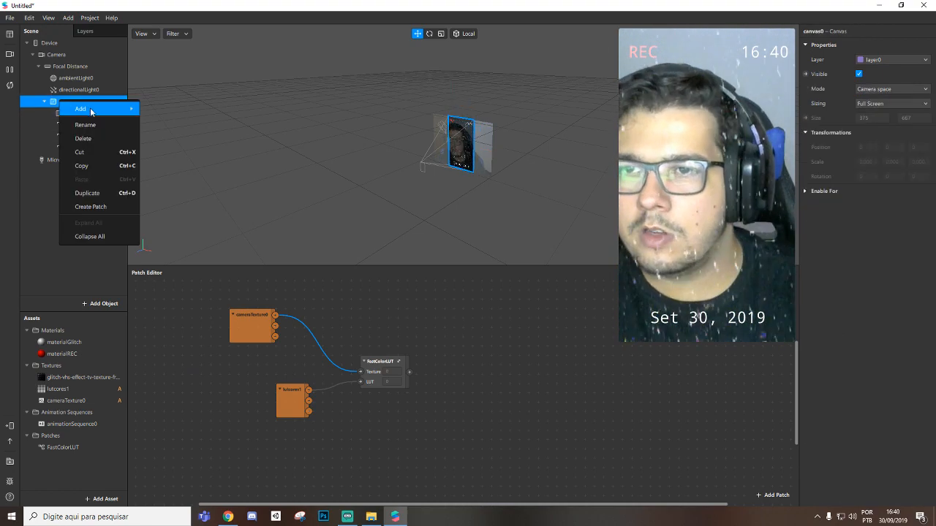
pyautogui.moveTo(91, 109)
pyautogui.click(197, 264)
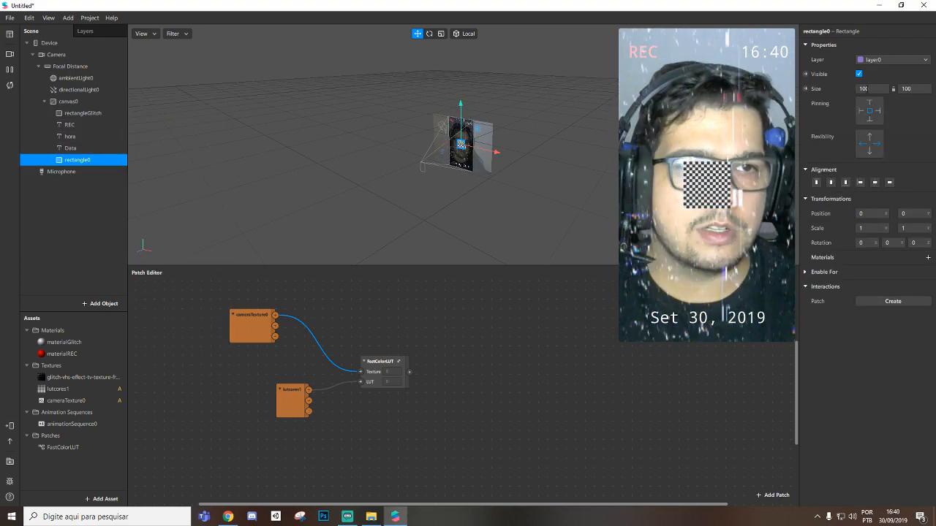
pyautogui.click(867, 89)
pyautogui.click(872, 105)
pyautogui.click(907, 89)
pyautogui.click(912, 103)
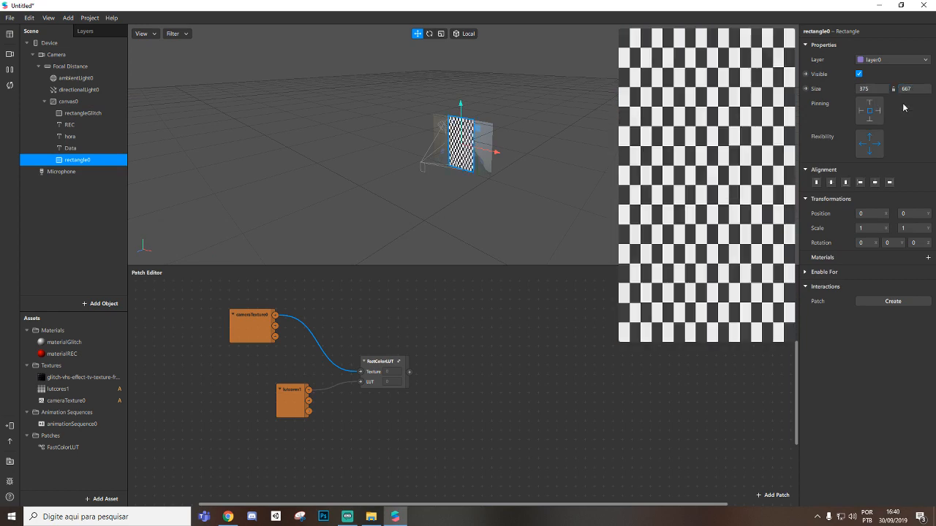
# Step: Create a new material for the new rectangle and rename it as materialLUT
pyautogui.click(930, 259)
pyautogui.click(898, 305)
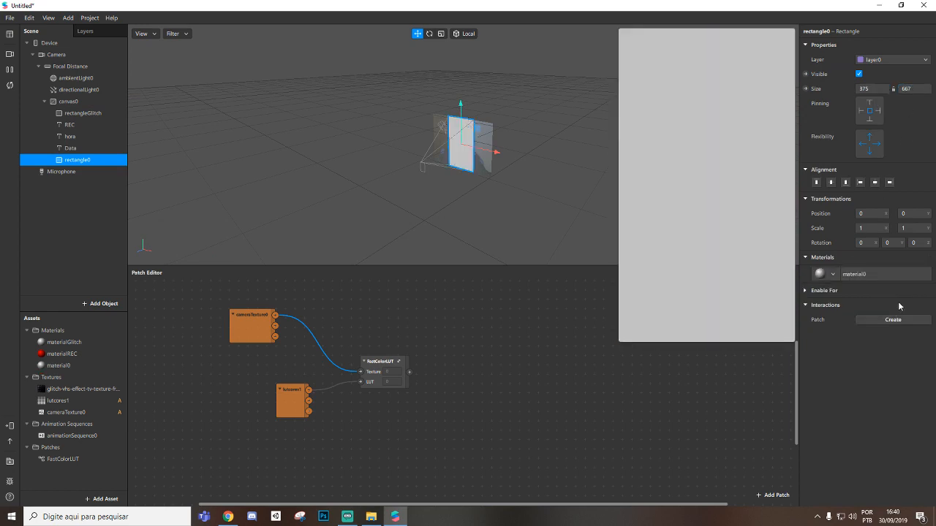
pyautogui.doubleClick(72, 367)
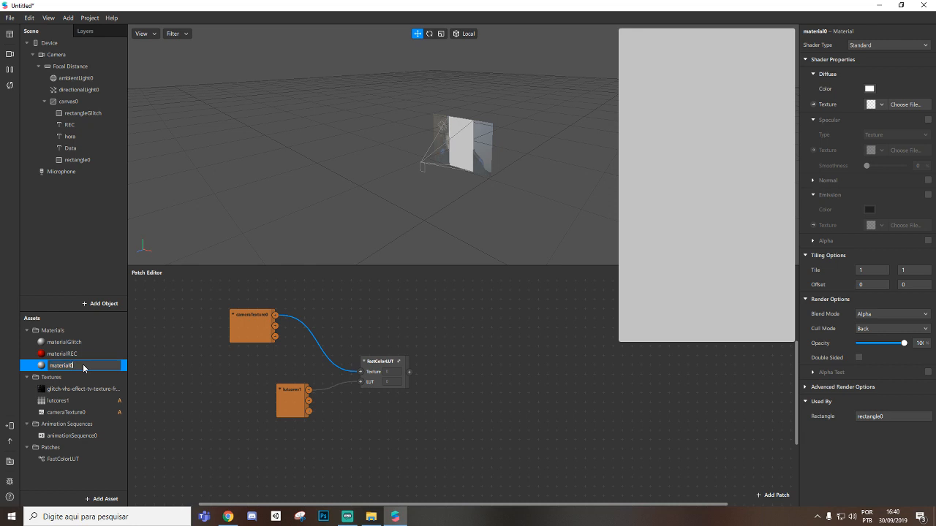
pyautogui.write('materialLUT')
pyautogui.press('Return')
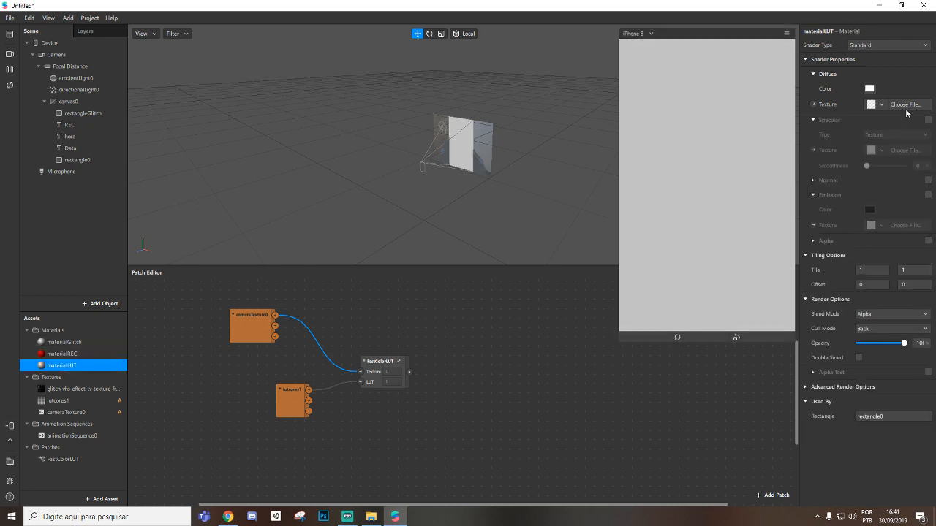
# Step: Create a patch for materialLUT's diffuse texture and feed it from FastColorLUT's Color output
pyautogui.click(814, 105)
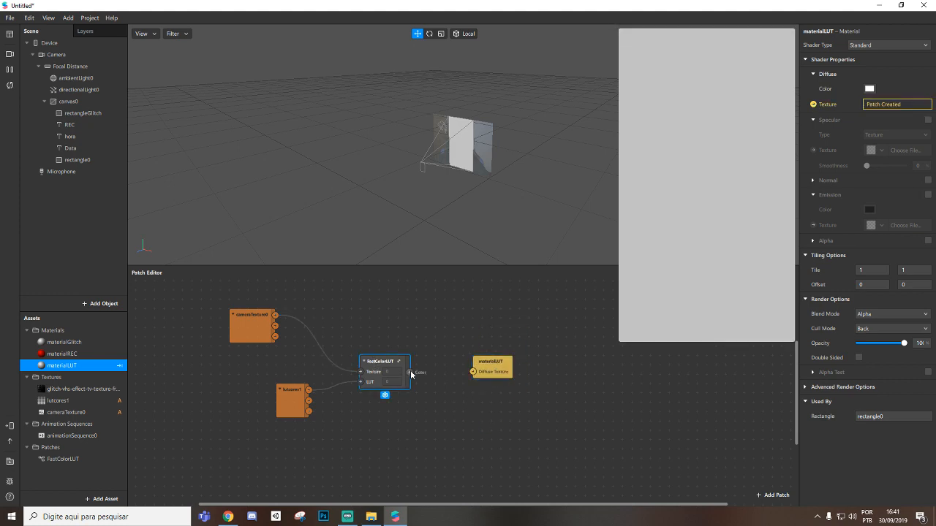
pyautogui.moveTo(468, 371); pyautogui.dragTo(472, 372)
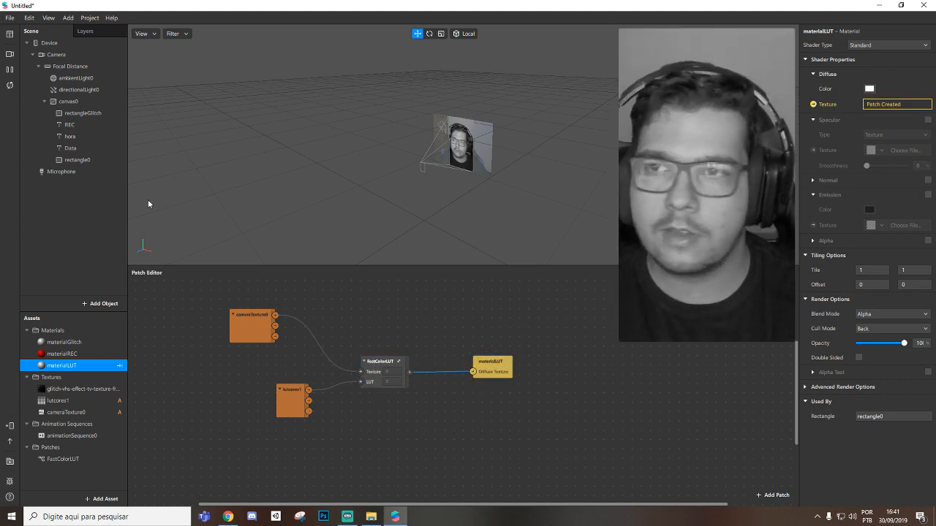
pyautogui.click(71, 149)
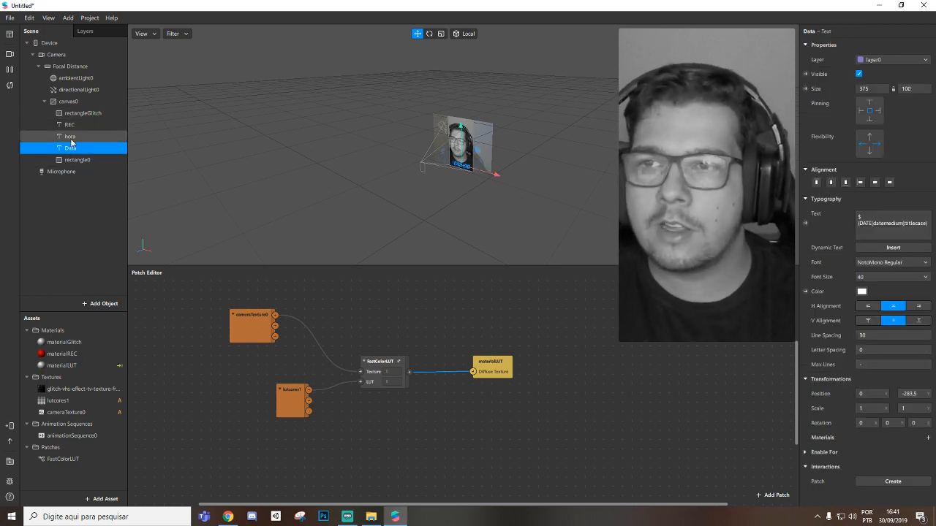
pyautogui.click(77, 159)
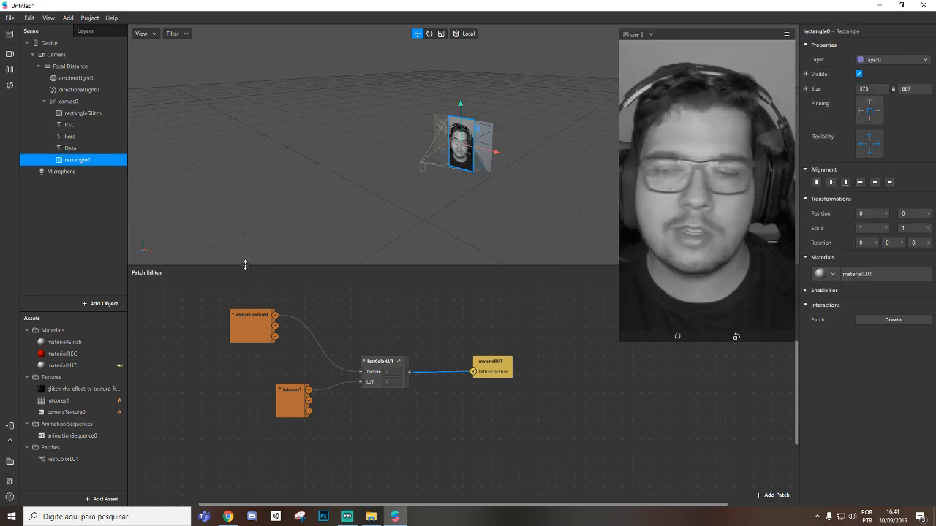
# Step: Try the Add, Subtract, Multiply and Screen blend modes on materialLUT and return it to Alpha
pyautogui.click(62, 365)
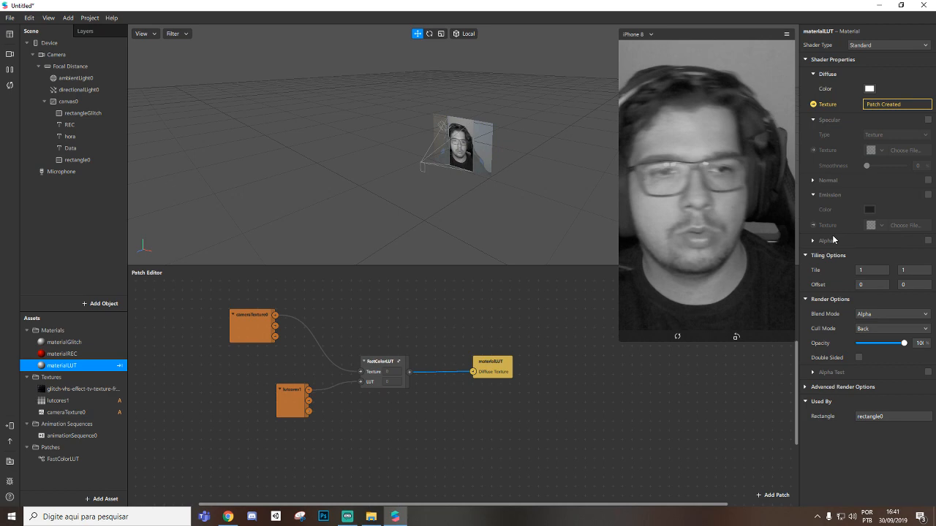
pyautogui.click(882, 315)
pyautogui.click(919, 306)
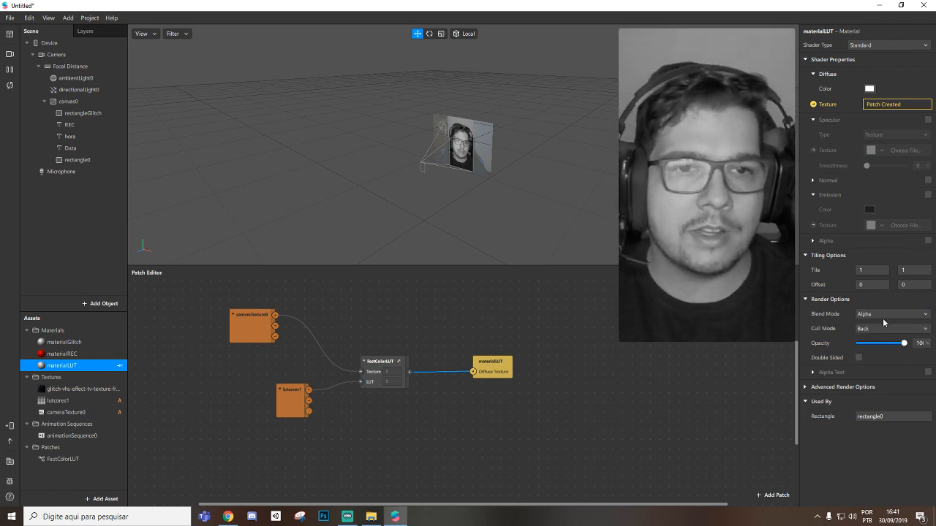
pyautogui.click(882, 315)
pyautogui.click(879, 317)
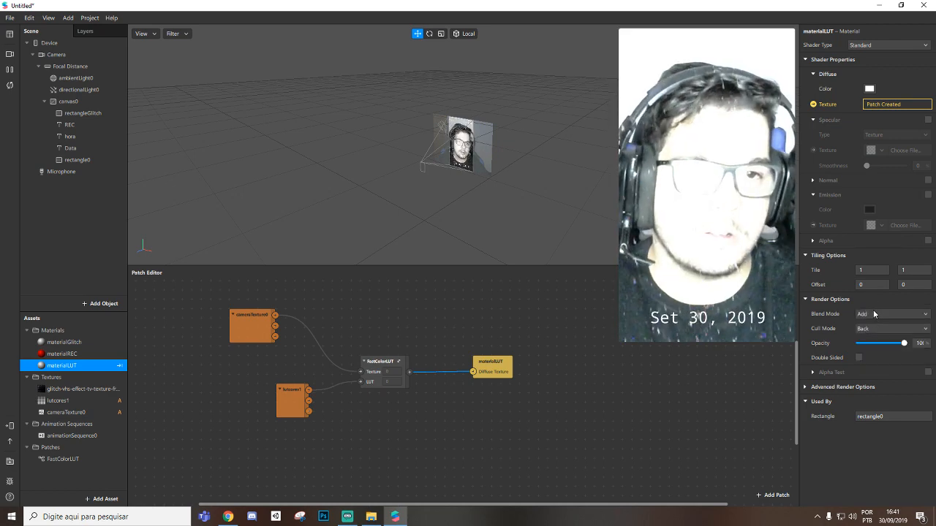
pyautogui.click(873, 315)
pyautogui.click(873, 325)
pyautogui.click(878, 317)
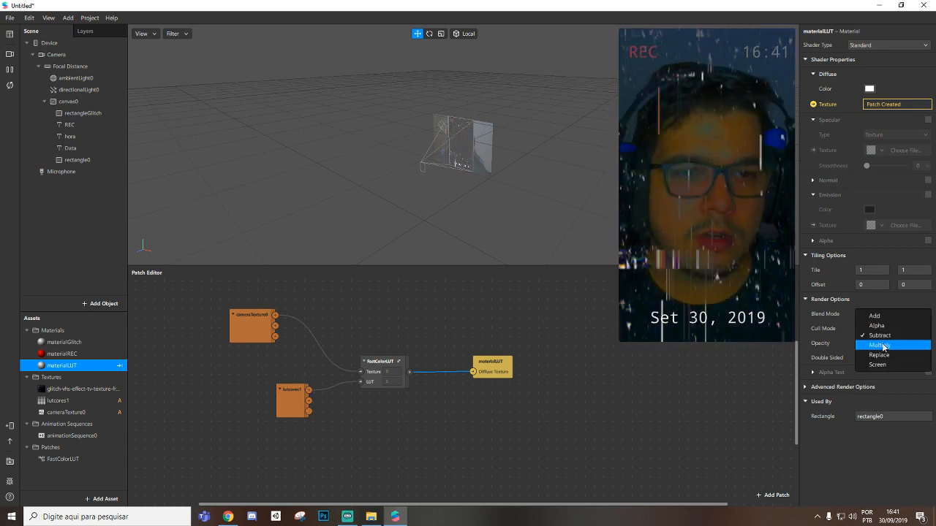
pyautogui.click(879, 345)
pyautogui.click(875, 313)
pyautogui.click(888, 356)
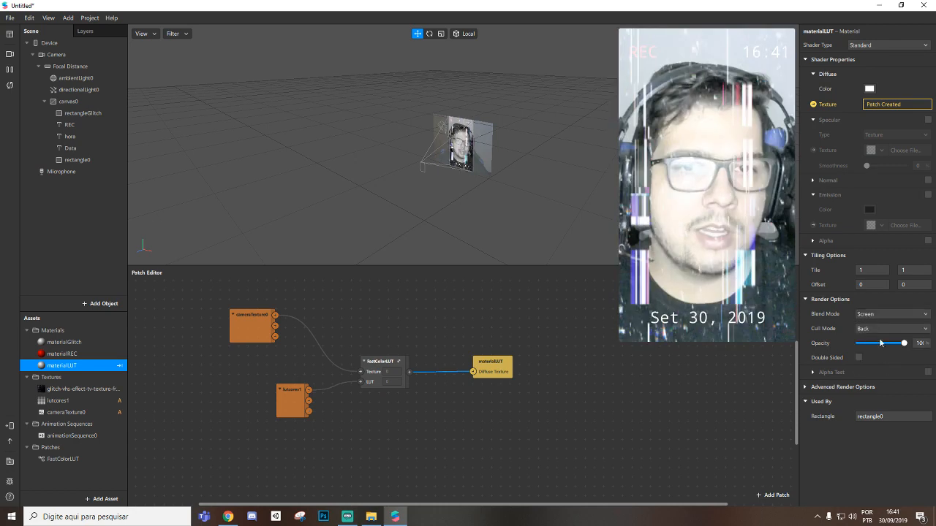
pyautogui.click(877, 315)
pyautogui.click(877, 318)
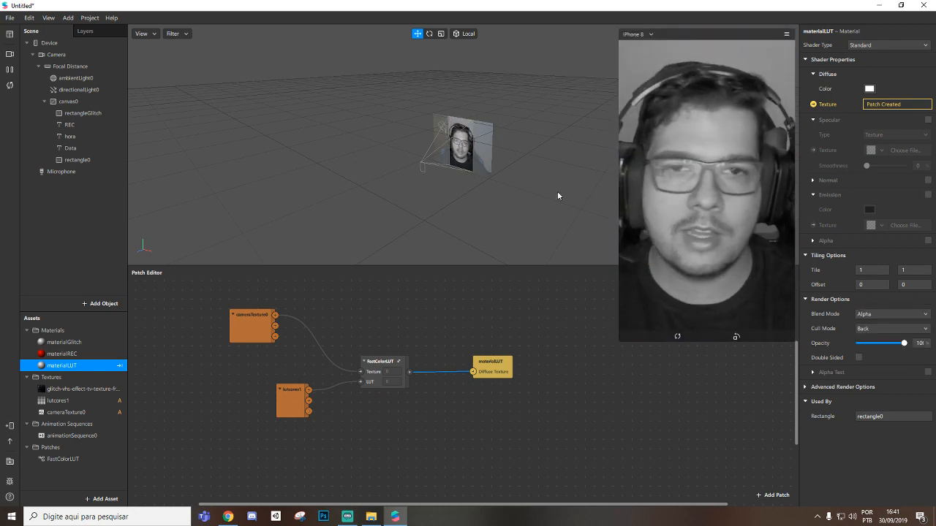
# Step: Move rectangle0 to the first position inside canvas0, above rectangleGlitch in the scene hierarchy
pyautogui.click(75, 159)
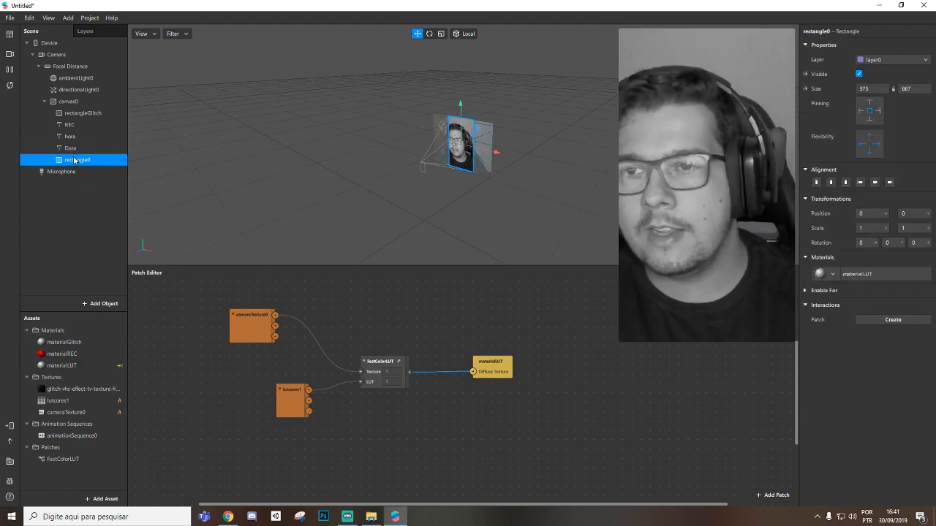
pyautogui.moveTo(77, 161); pyautogui.dragTo(73, 110)
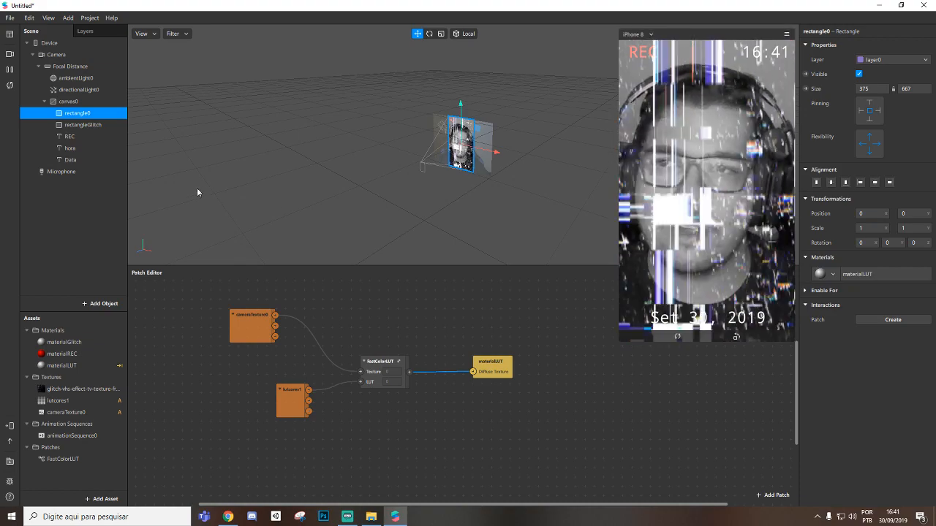
# Step: Examine the stacking order of the rectangles and of the REC, hora and Data texts inside canvas0
pyautogui.click(94, 136)
pyautogui.click(72, 148)
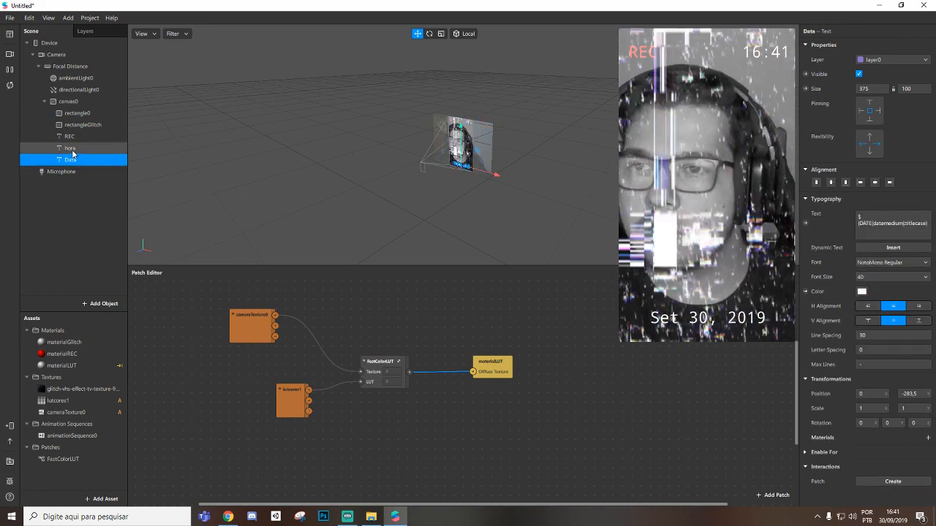
pyautogui.click(77, 137)
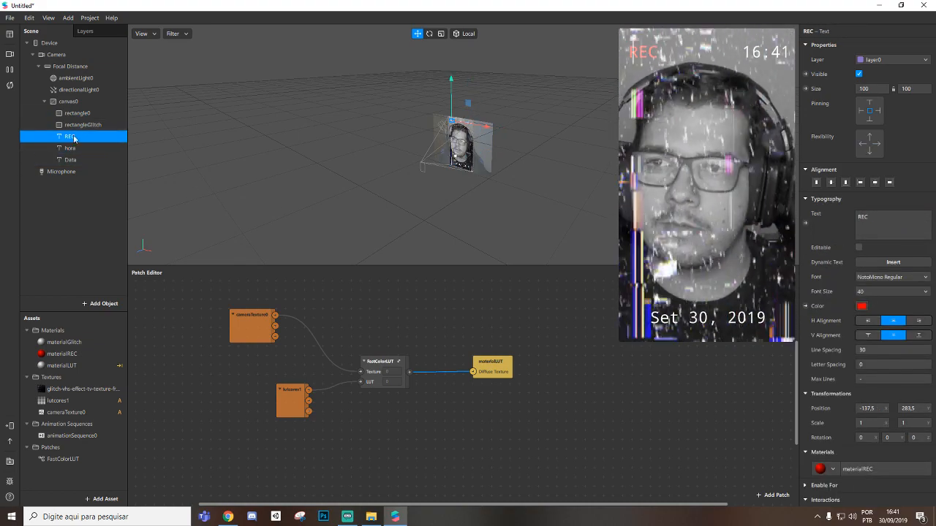
pyautogui.click(73, 149)
pyautogui.click(71, 160)
pyautogui.click(83, 115)
pyautogui.click(83, 125)
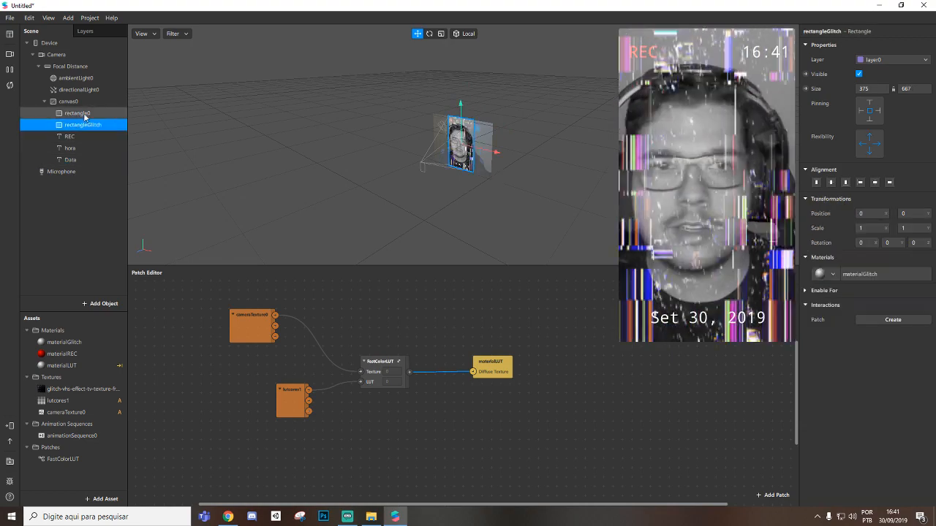
pyautogui.click(70, 138)
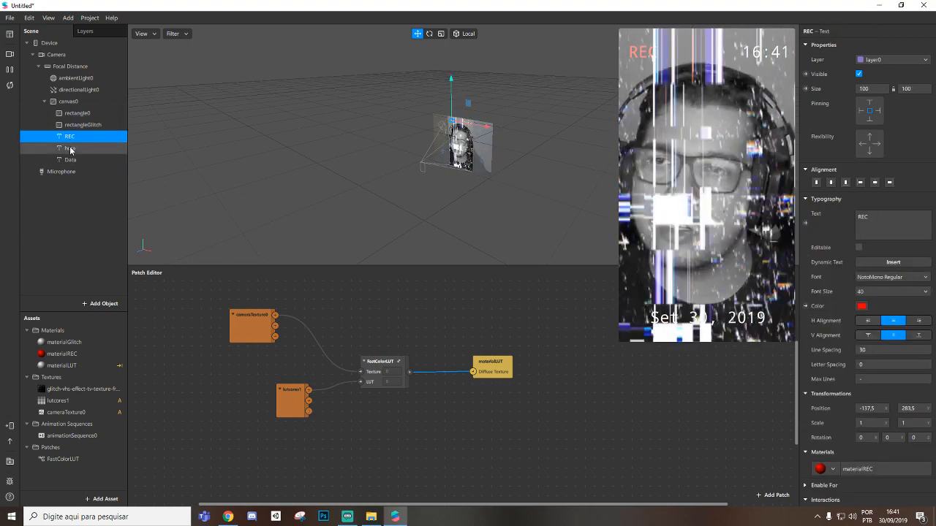
# Step: Try moving the REC text to the first position inside canvas0, above rectangle0, and undo the move
pyautogui.click(73, 148)
pyautogui.click(73, 159)
pyautogui.click(73, 145)
pyautogui.moveTo(71, 137); pyautogui.dragTo(77, 112)
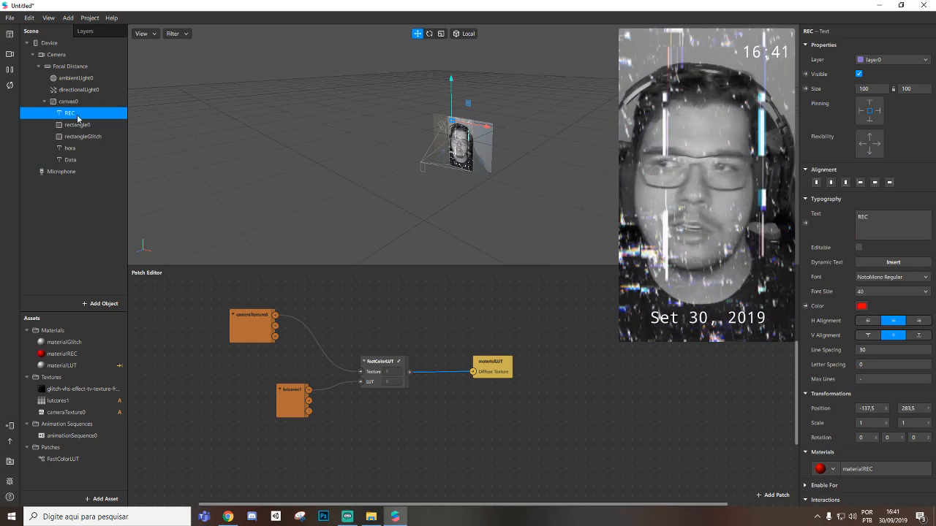
pyautogui.hotkey('ctrl', 'z')
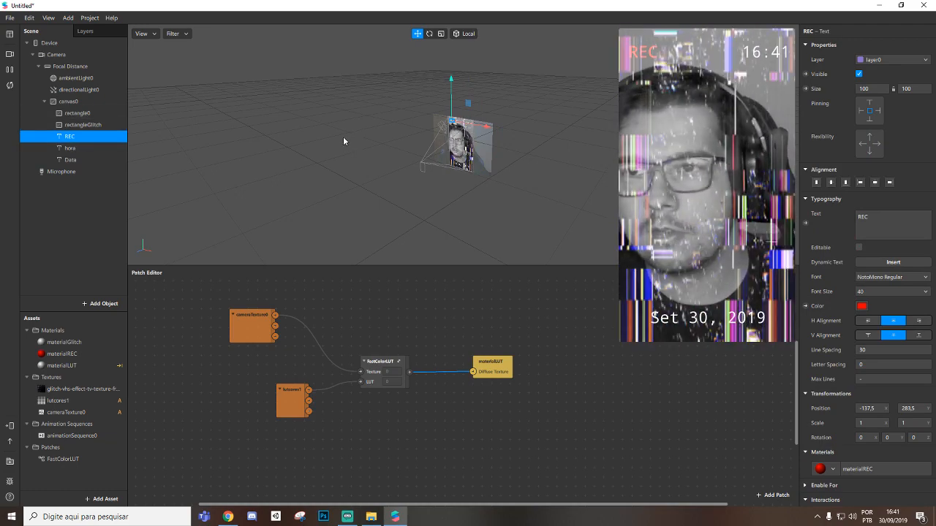
# Step: Select rectangleGlitch, hide the Patch Editor, and resize the device preview to examine the complete filter with its glitch overlay and texts
pyautogui.click(77, 112)
pyautogui.click(80, 124)
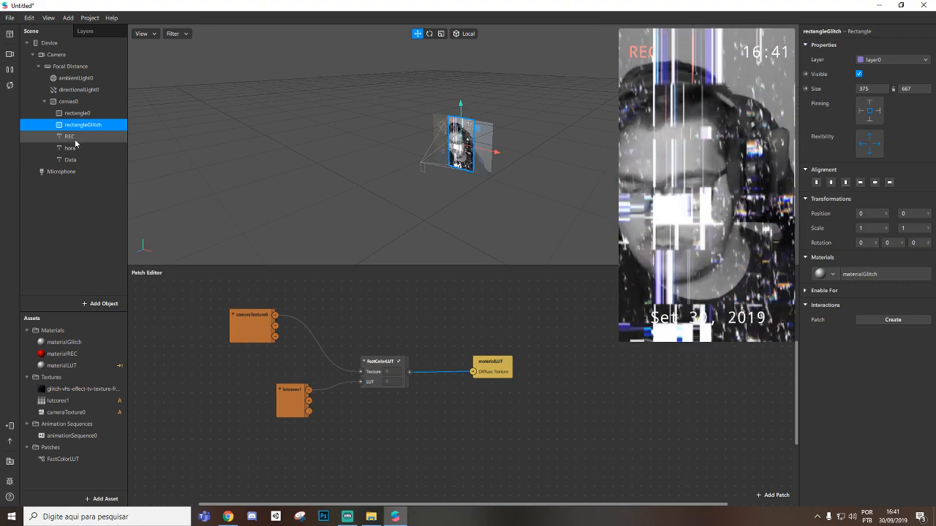
pyautogui.hotkey('ctrl', 'shift', 'p')
pyautogui.scroll(5, 568, 286)
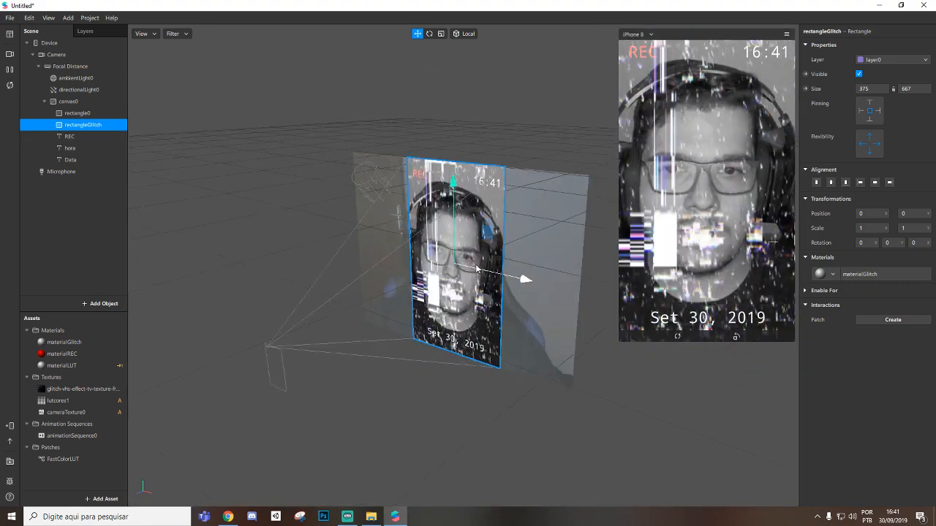
pyautogui.moveTo(622, 339); pyautogui.dragTo(565, 437)
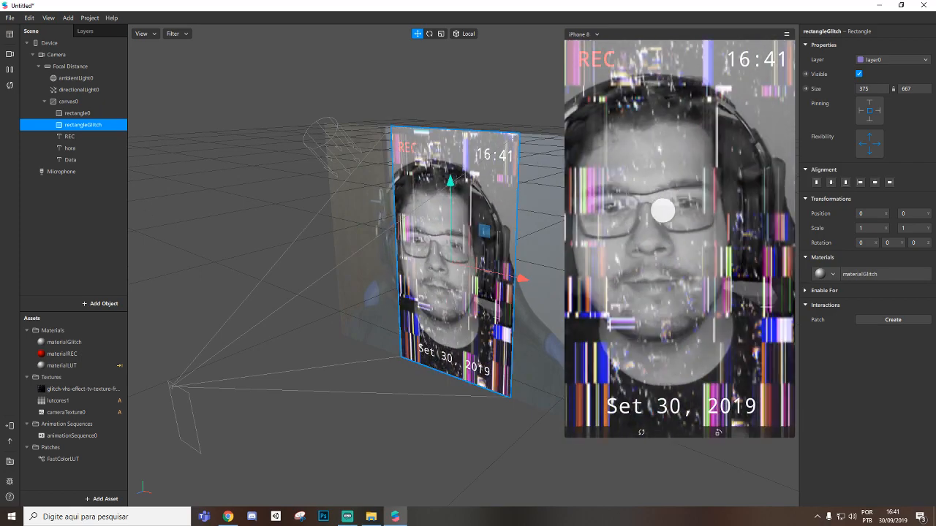
pyautogui.moveTo(566, 438); pyautogui.dragTo(606, 363)
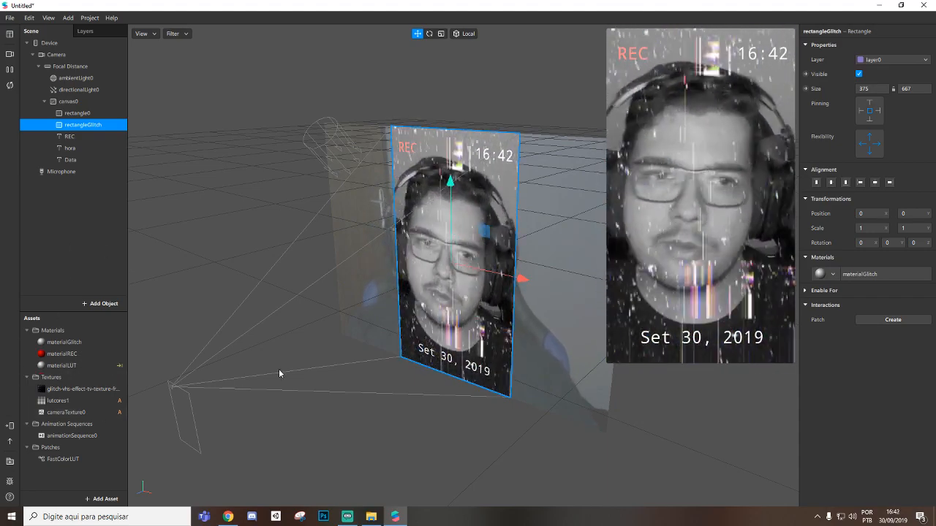
pyautogui.scroll(2, 482, 244)
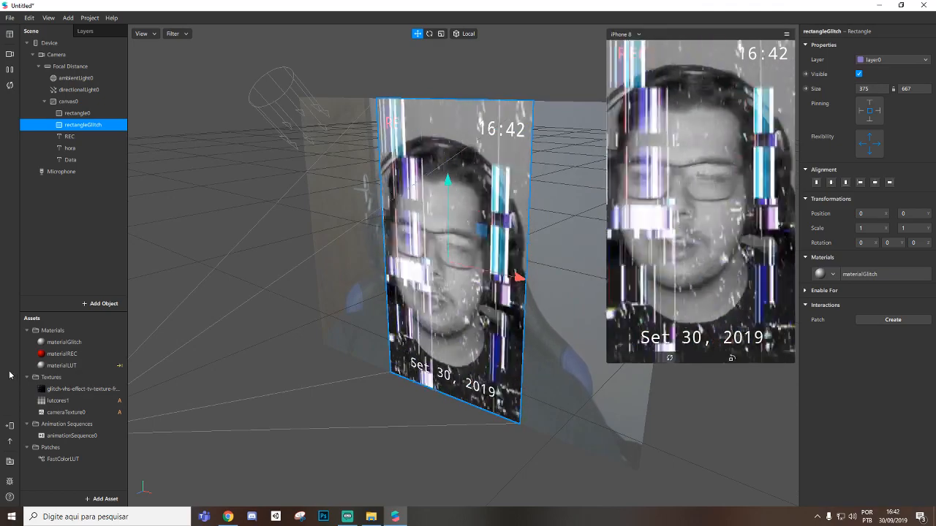